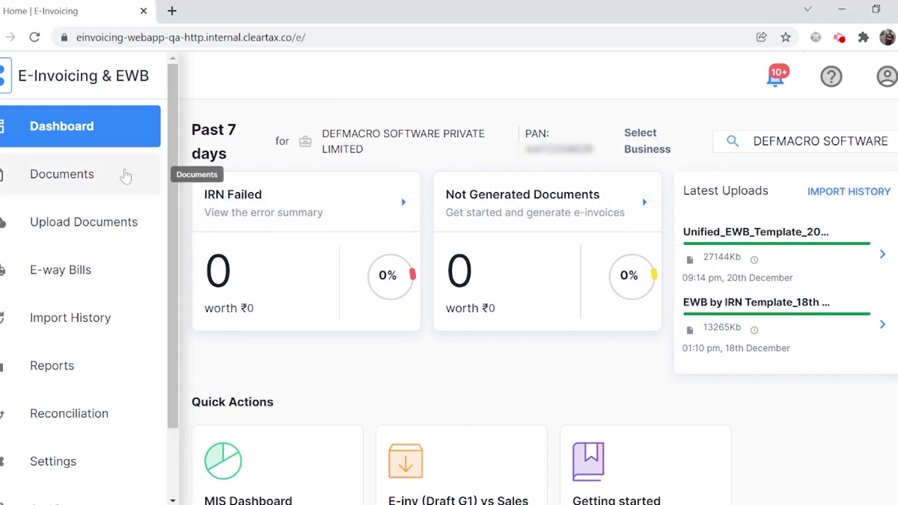
Go to Business settings and expand DEFMACRO SOFTWARE and HIVELOOP TECHNOLOGY to list their GSTINs.
scroll(122, 175, down, 2)
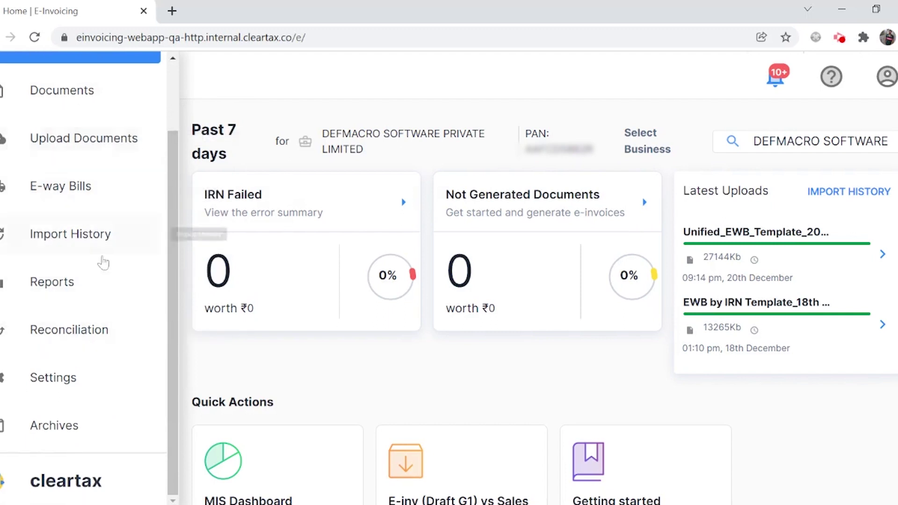
click(58, 379)
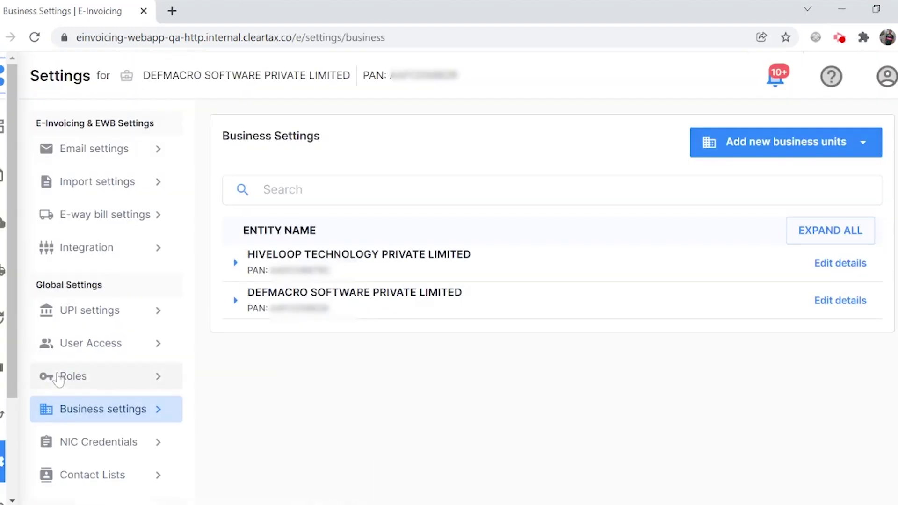
click(235, 300)
click(236, 263)
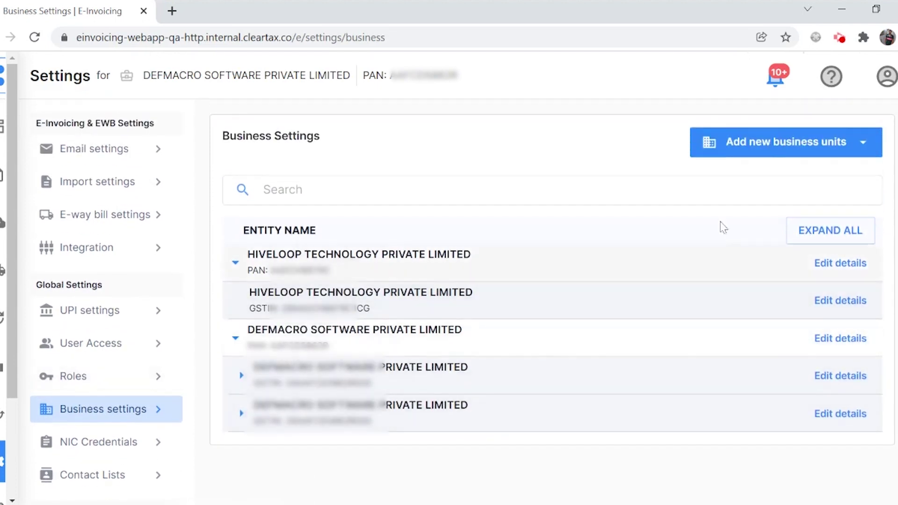
Add a new GSTIN under DEFMACRO SOFTWARE PRIVATE LIMITED by pasting it, then save and close.
click(775, 149)
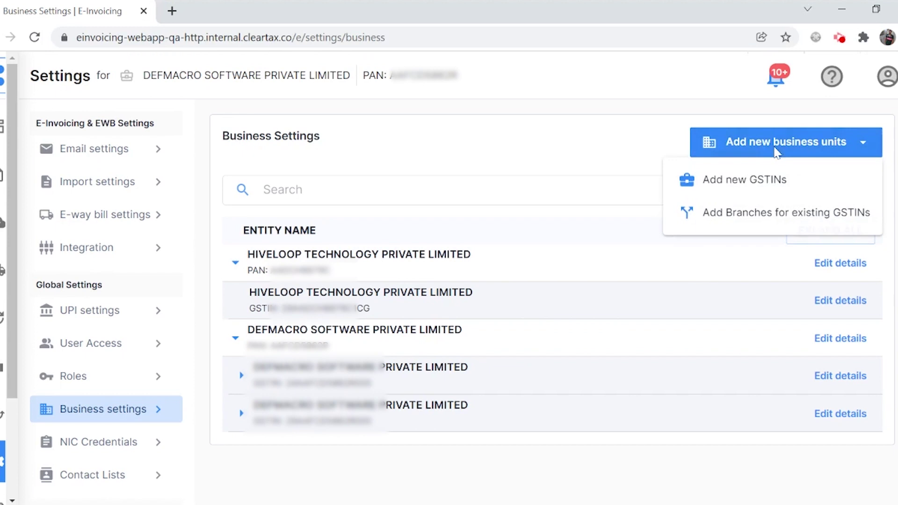
click(763, 187)
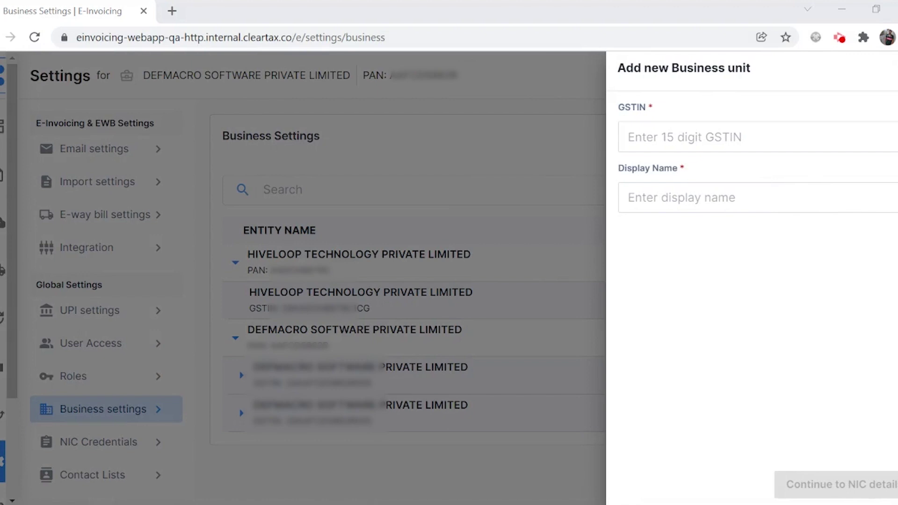
key(ctrl+v)
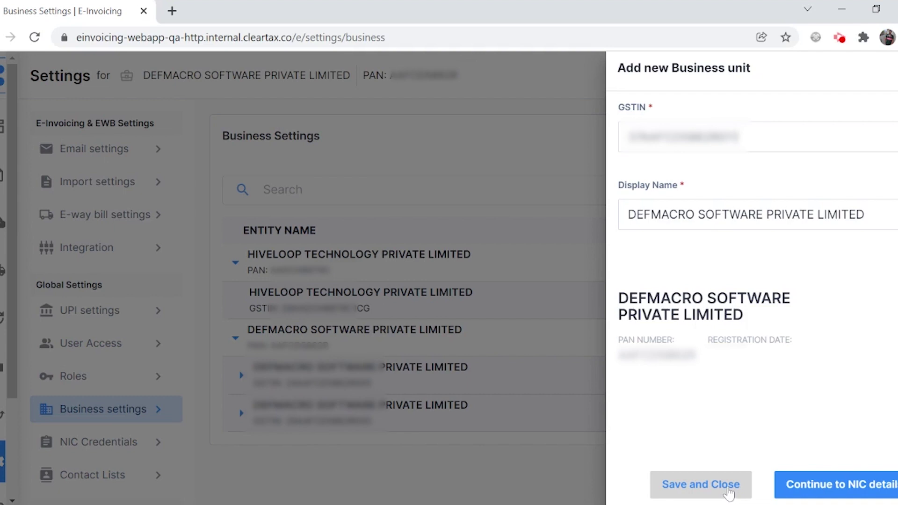
click(724, 489)
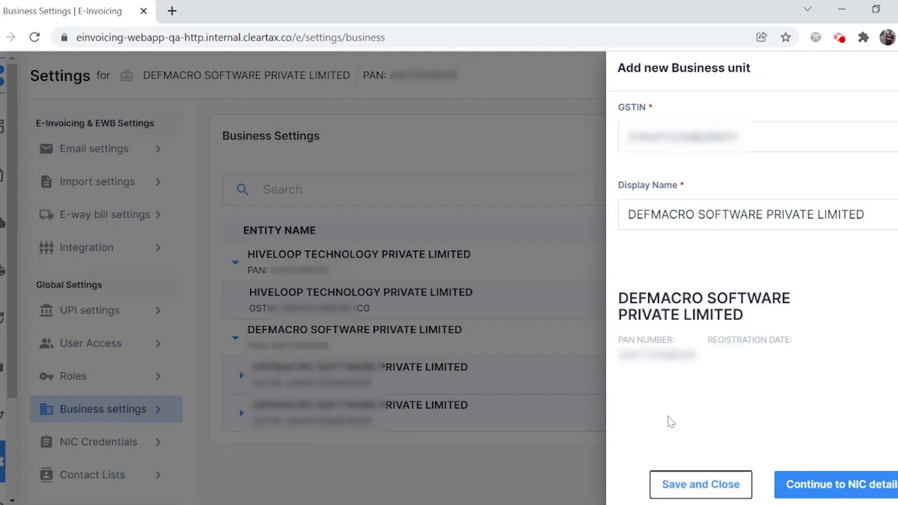
scroll(487, 383, down, 2)
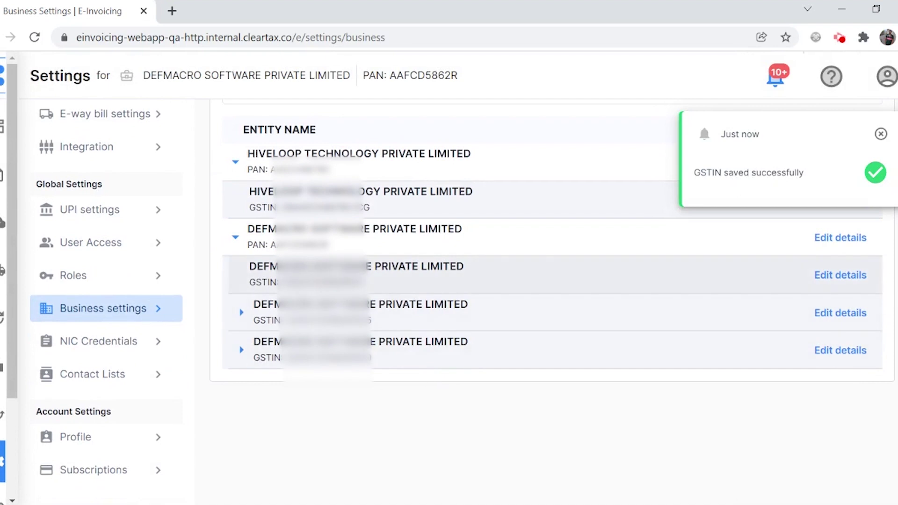
click(880, 135)
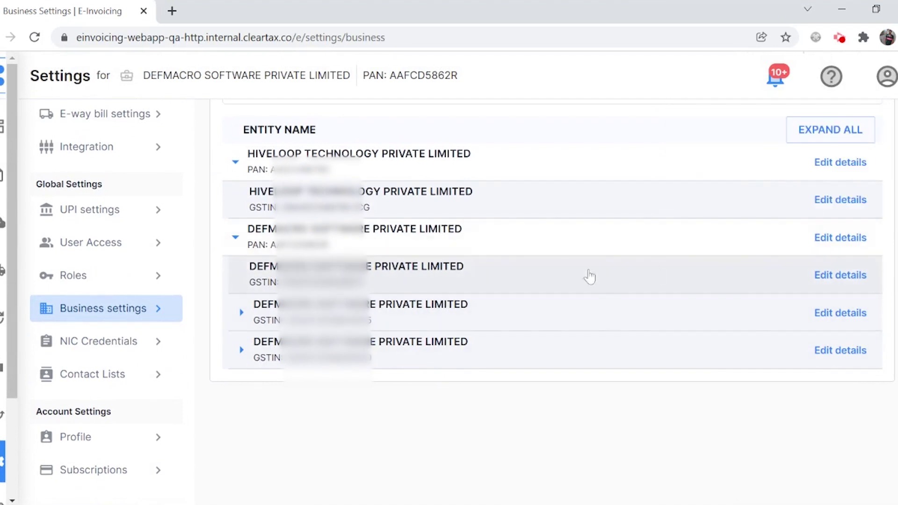
click(825, 276)
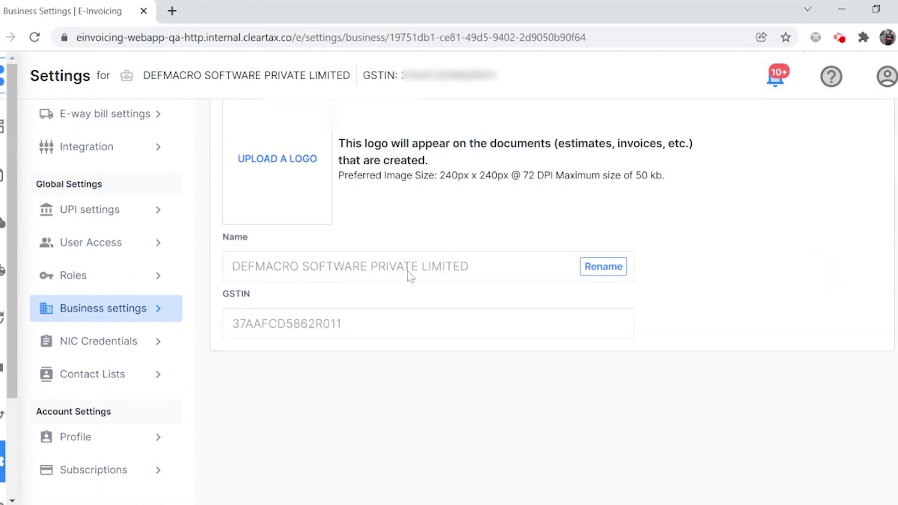
scroll(356, 269, up, 2)
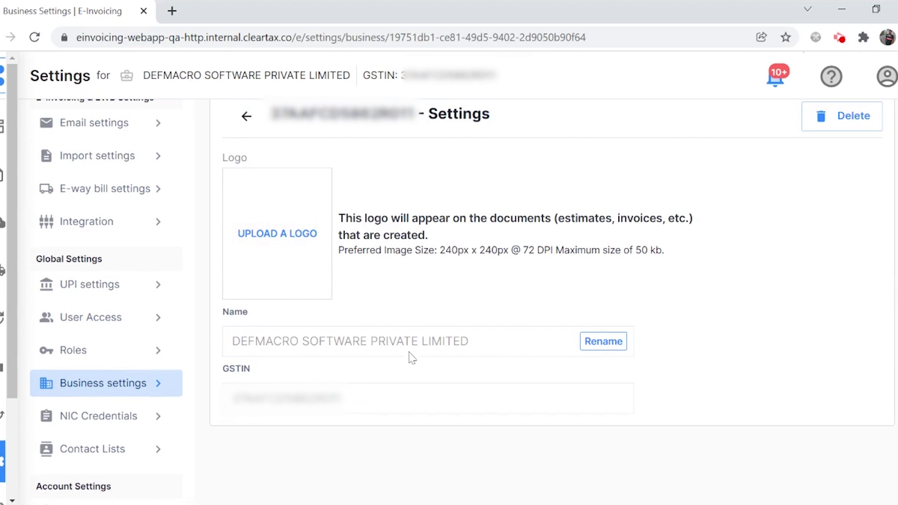
scroll(697, 223, up, 1)
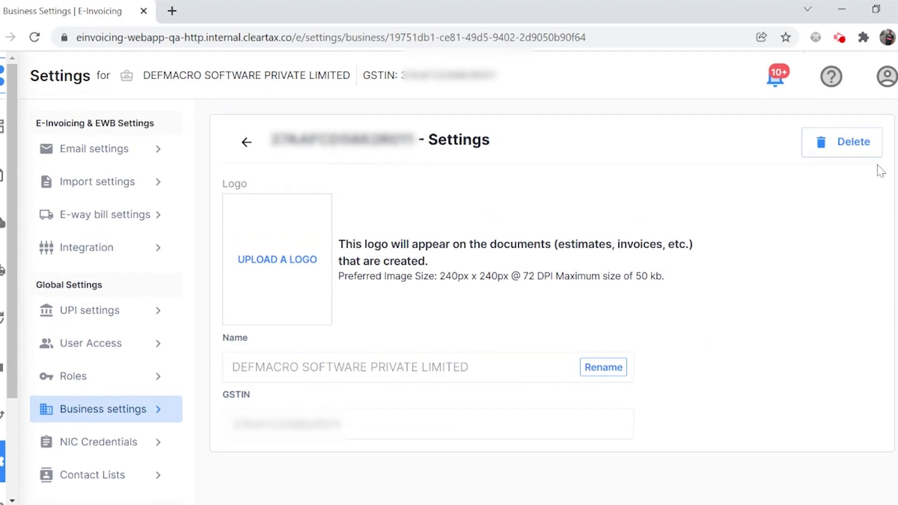
click(248, 151)
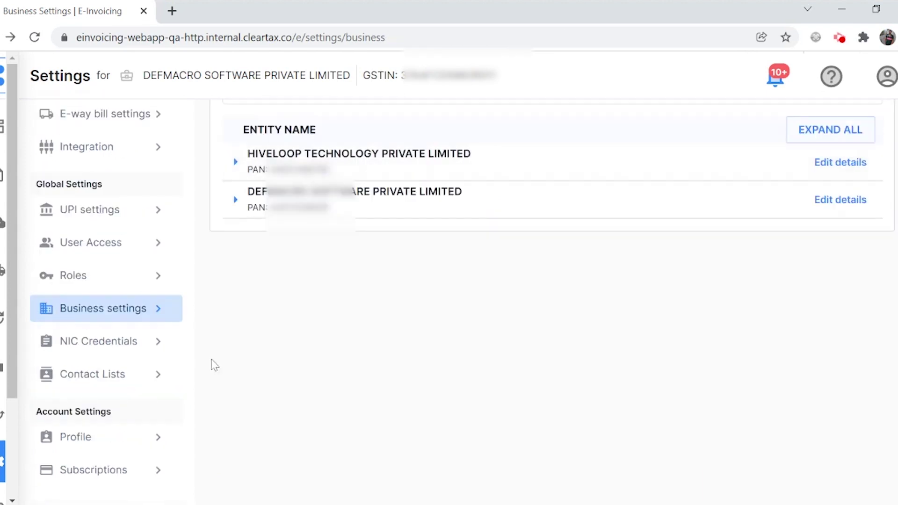
click(97, 417)
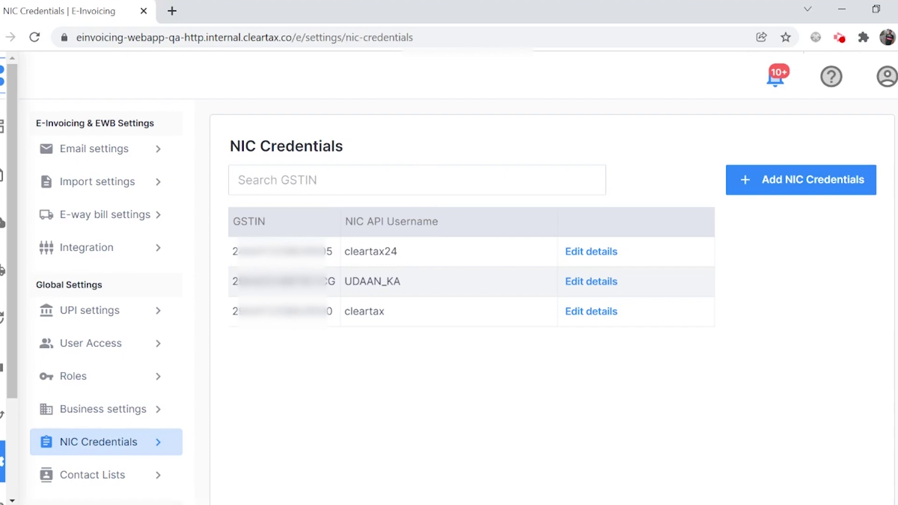
Start new NIC credentials and select the newly added DEFMACRO GSTIN.
click(758, 192)
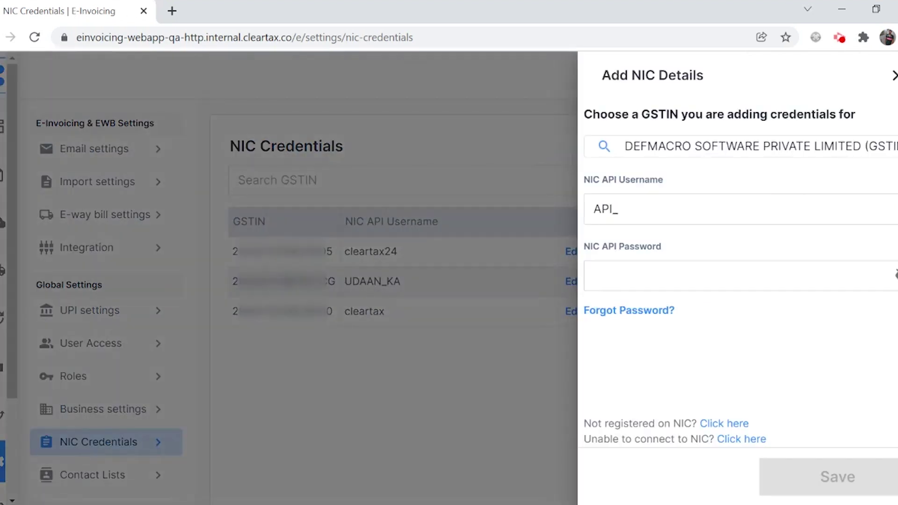
click(739, 155)
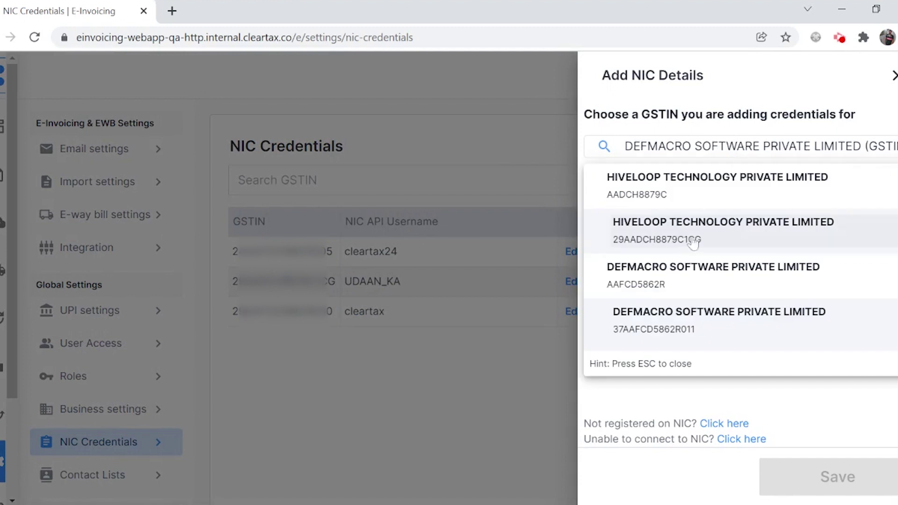
scroll(654, 290, down, 2)
click(670, 256)
Replace the prefilled username with the NIC API username, enter the password, save, and return to Business settings.
key(ctrl+a)
key(BackSpace)
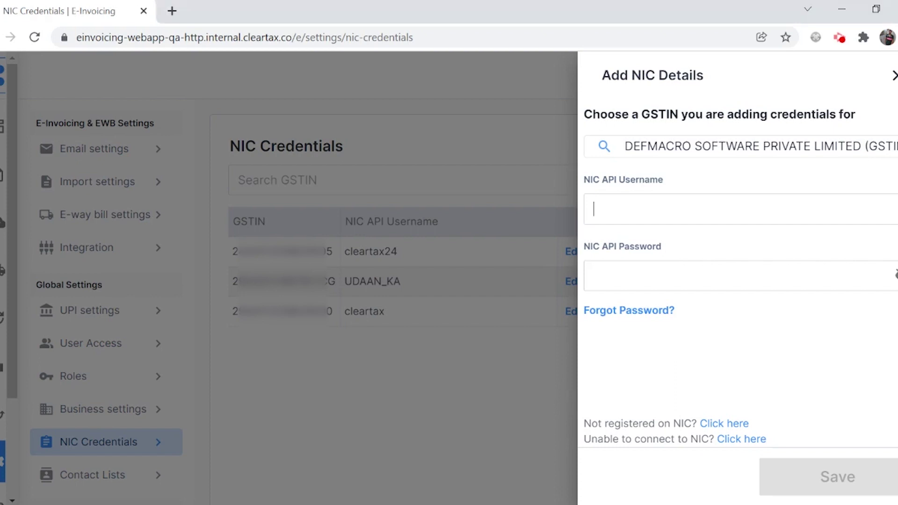
key(ctrl+v)
click(651, 268)
key(ctrl+v)
click(812, 477)
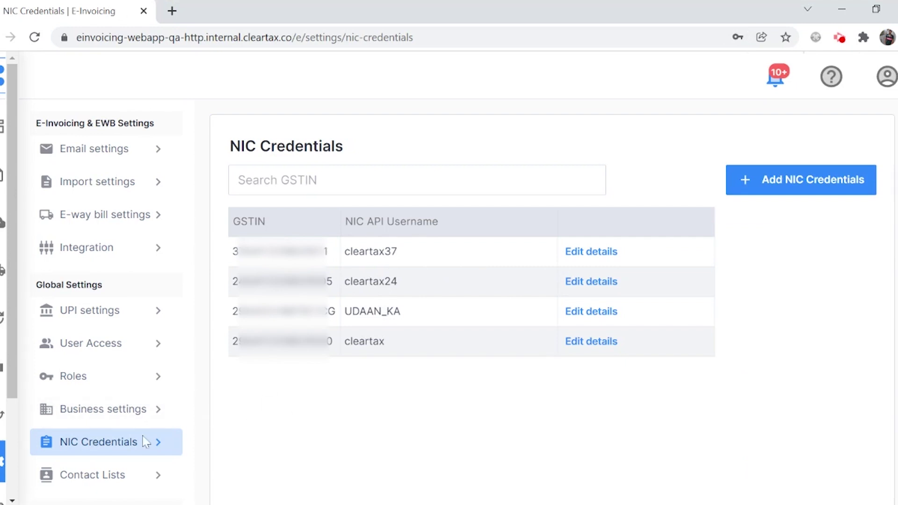
click(107, 411)
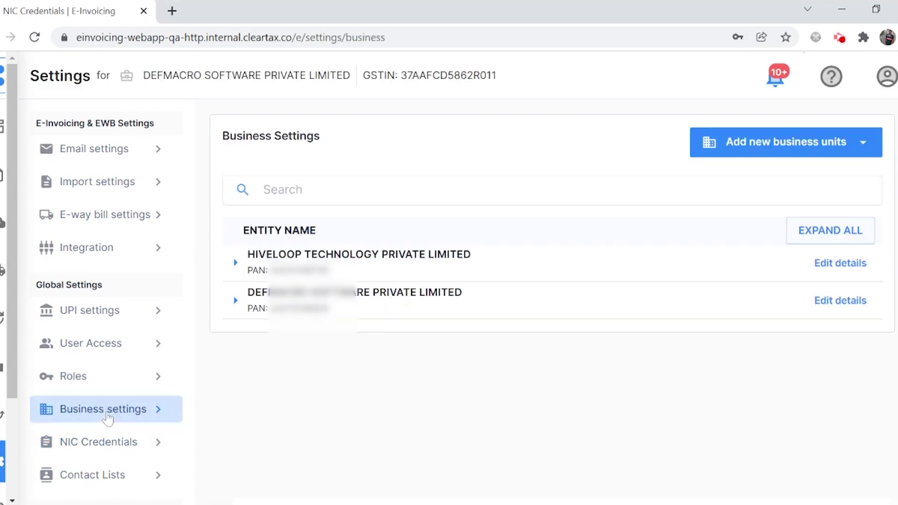
Expand DEFMACRO SOFTWARE to review branches under GSTIN 005 and warehouses under GSTIN 000.
click(235, 301)
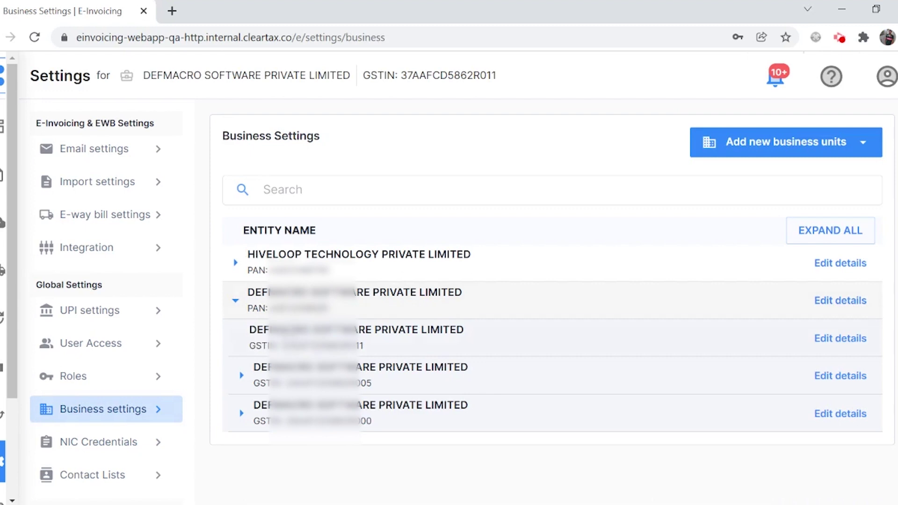
click(262, 372)
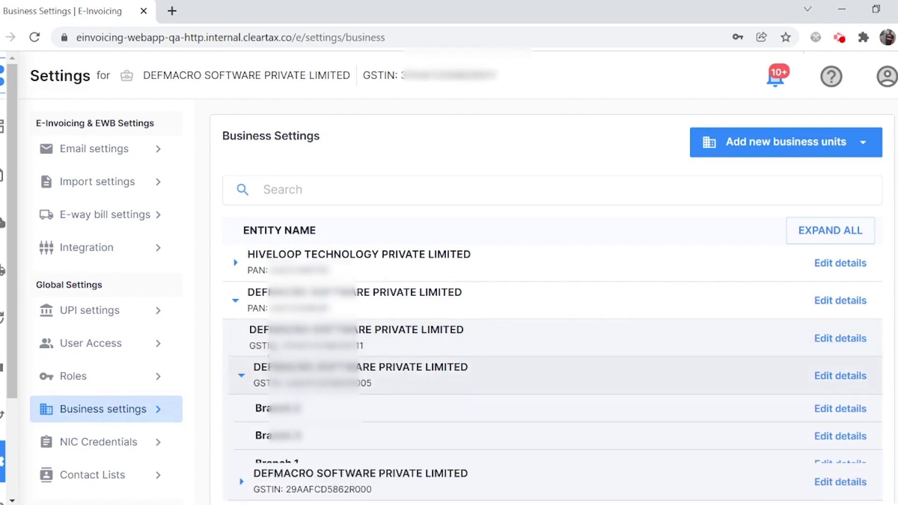
scroll(253, 398, down, 2)
click(241, 395)
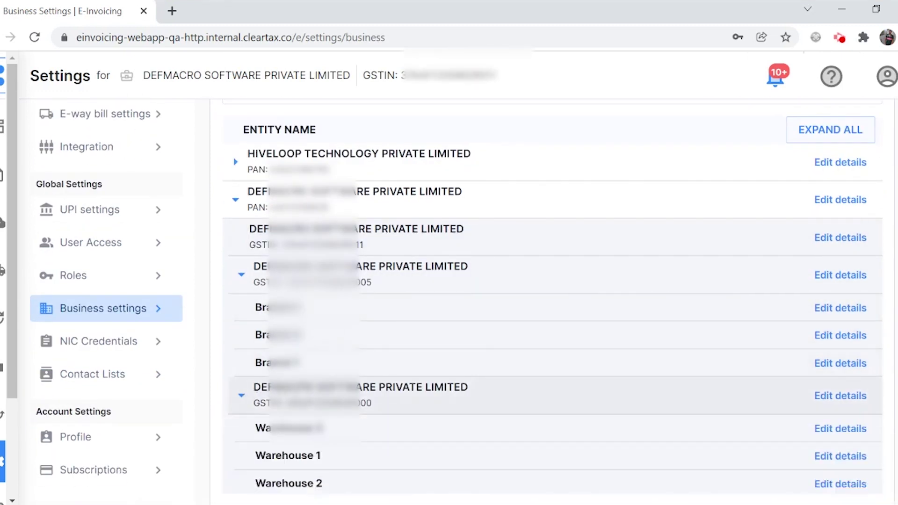
scroll(253, 406, down, 1)
scroll(267, 347, up, 3)
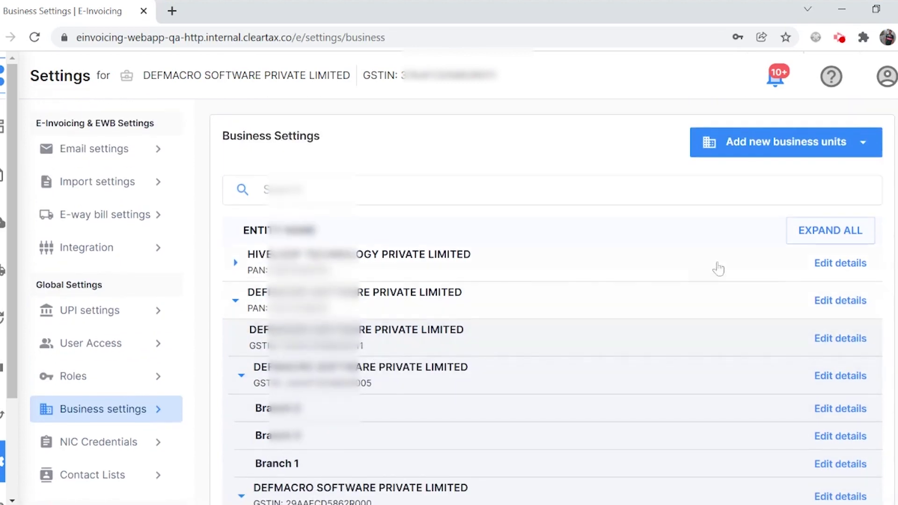
Add branches Test Branch 1 and Test Branch 2 to an existing GSTIN and save them.
click(769, 149)
click(742, 214)
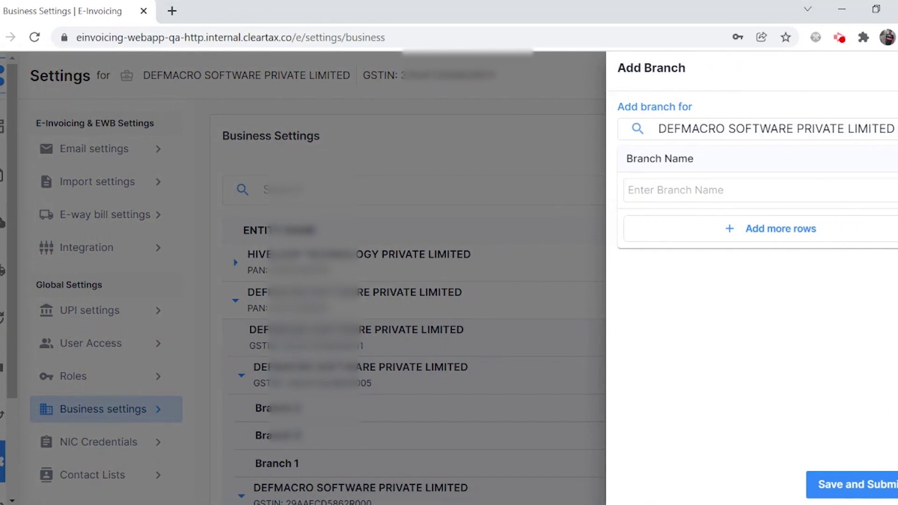
text(Test Branch 1)
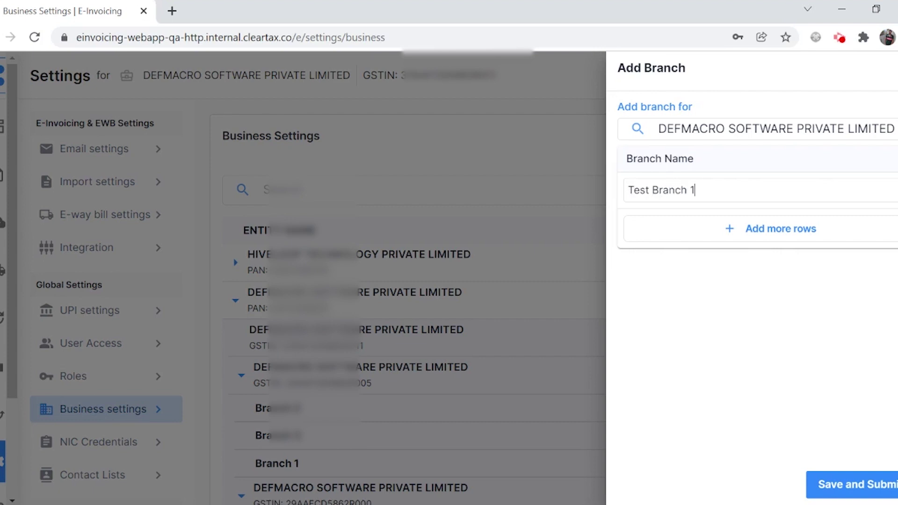
click(799, 230)
click(673, 226)
text(Test Branch 2)
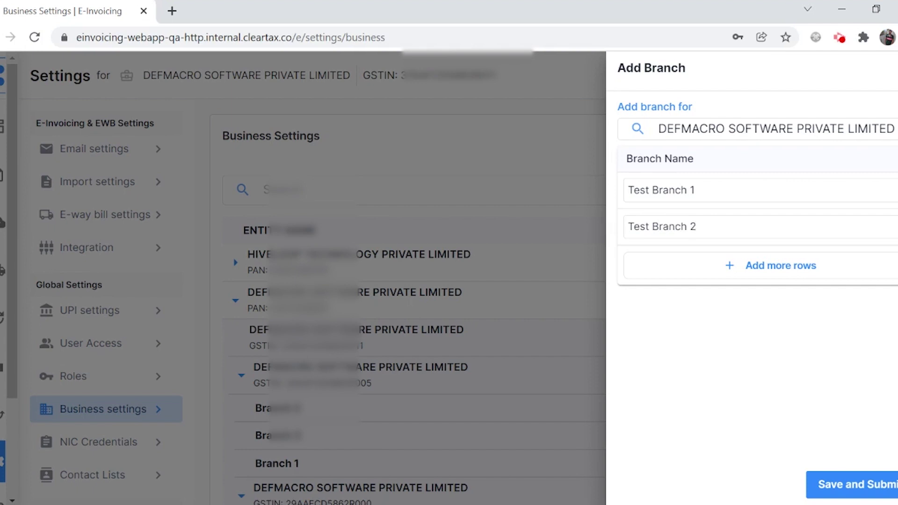
click(848, 486)
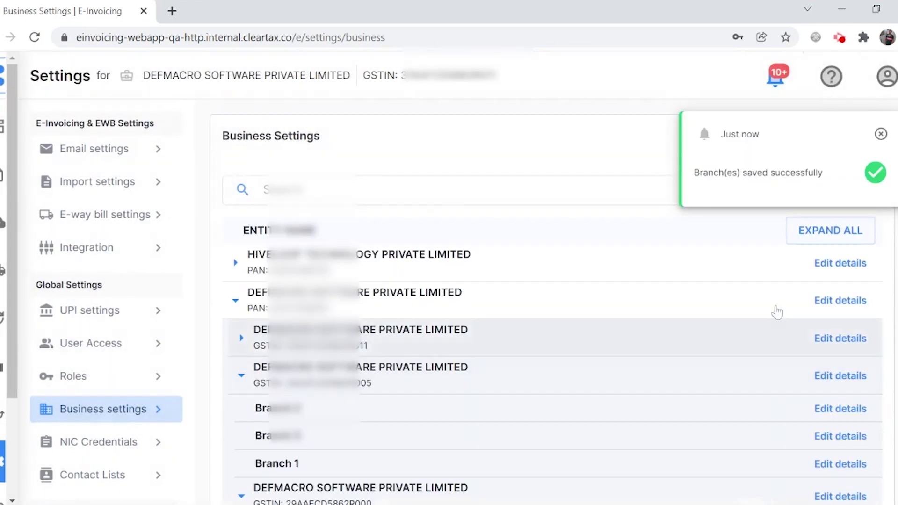
Dismiss the confirmation, check the first DEFMACRO GSTIN's branches, and go to E-way Bills.
click(880, 134)
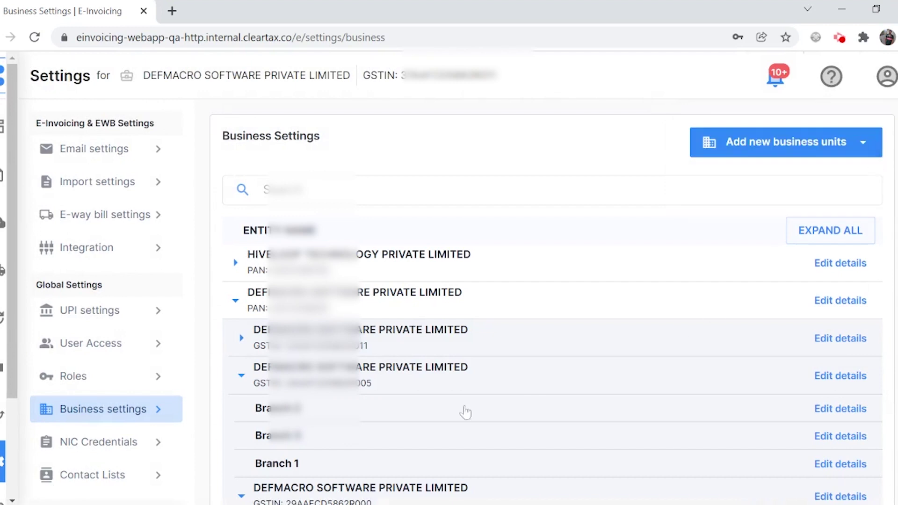
click(242, 350)
scroll(395, 345, down, 3)
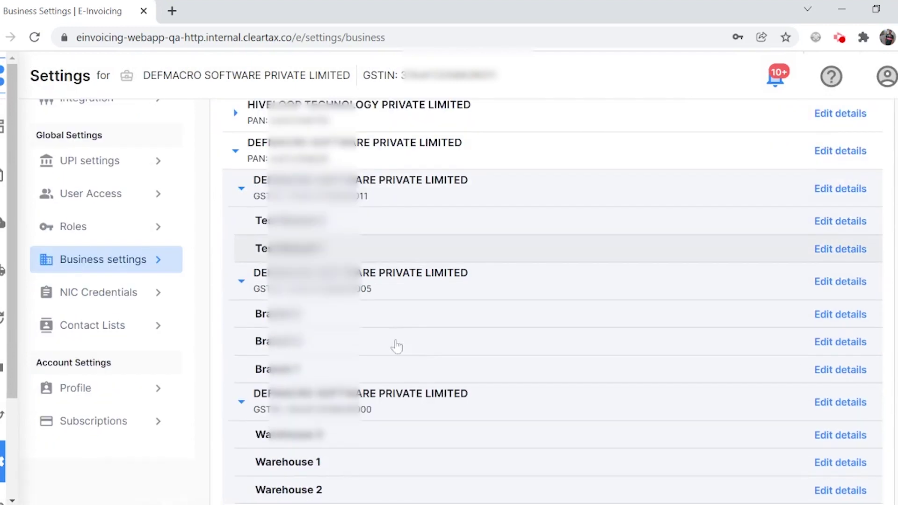
scroll(365, 225, up, 3)
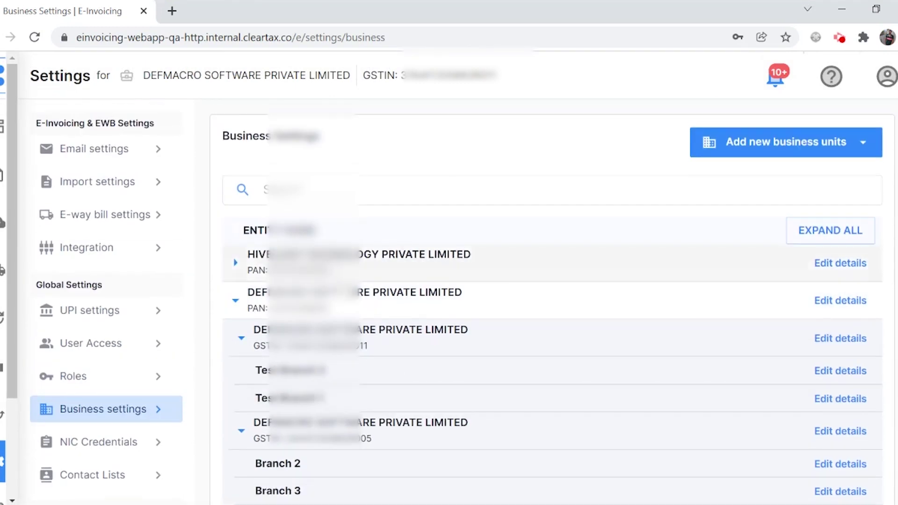
click(2, 270)
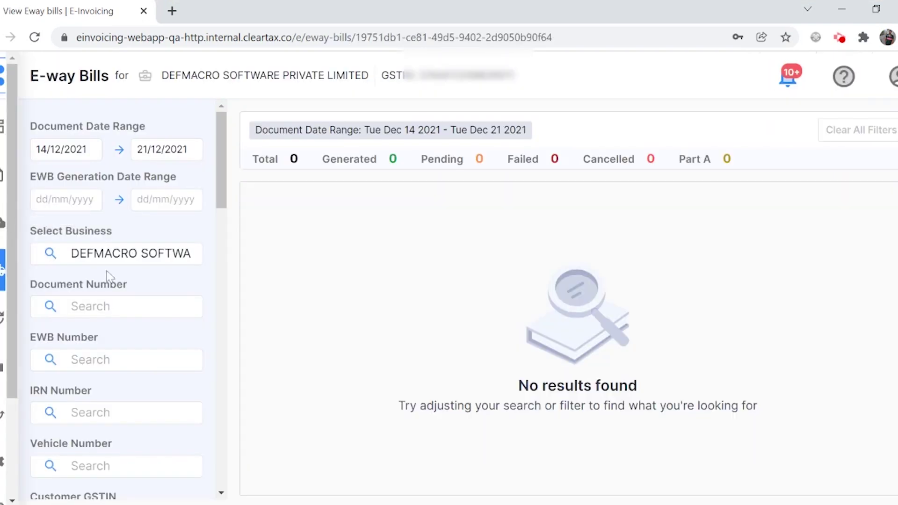
Expand DEFMACRO SOFTWARE in the Select Business filter to confirm Test Branch 1 and 2 are listed.
click(112, 255)
click(44, 353)
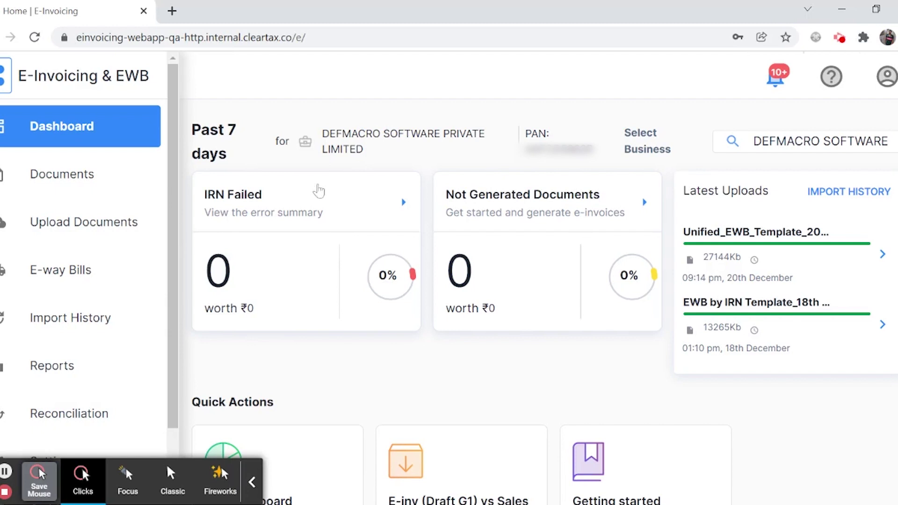
scroll(86, 281, down, 2)
Open the User Access Management page from Settings.
click(66, 374)
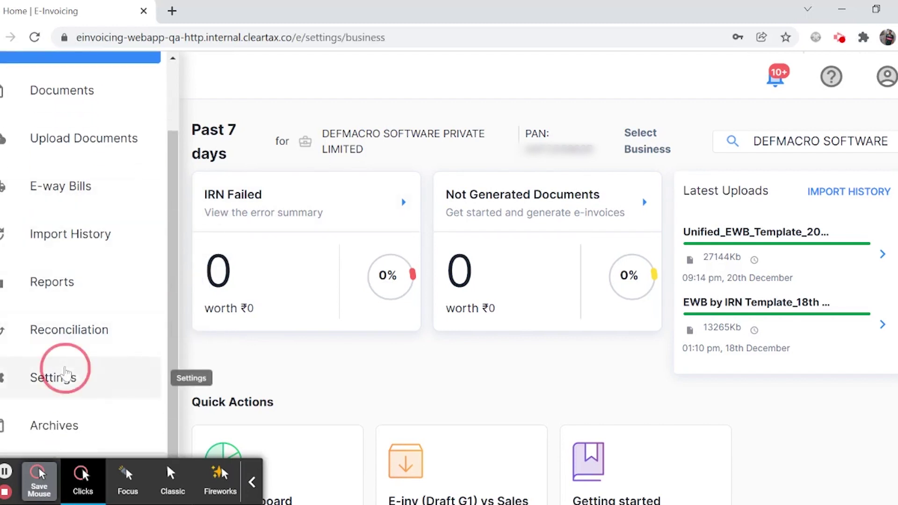
scroll(140, 281, down, 2)
click(114, 271)
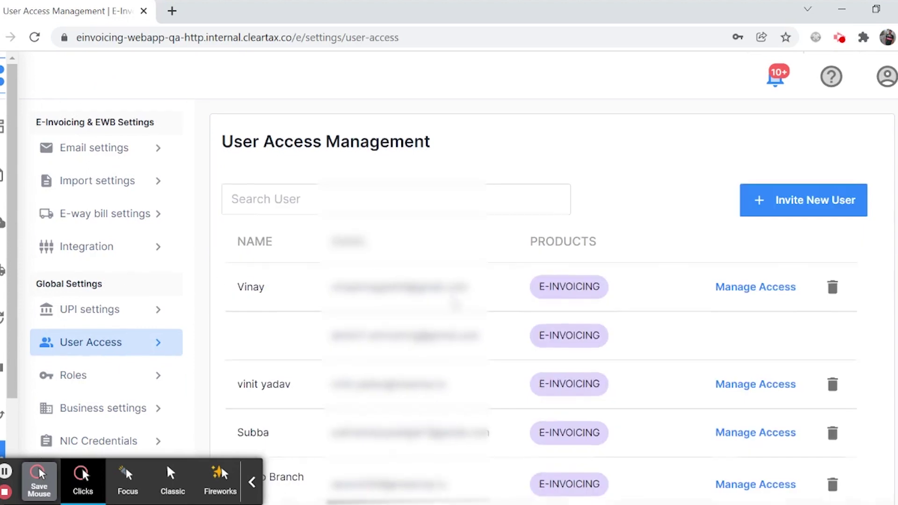
scroll(290, 275, down, 2)
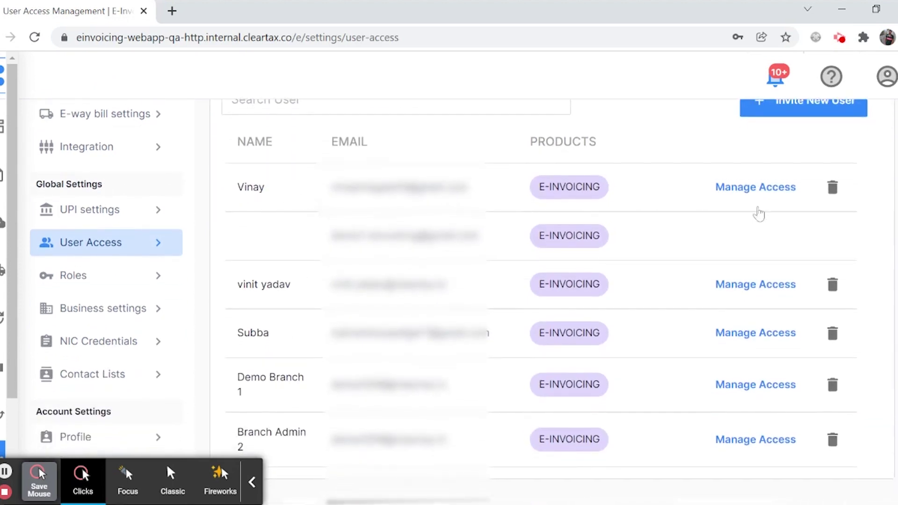
View the first user's permissions, showing then hiding the 3 branches covered by ADMIN.
click(752, 187)
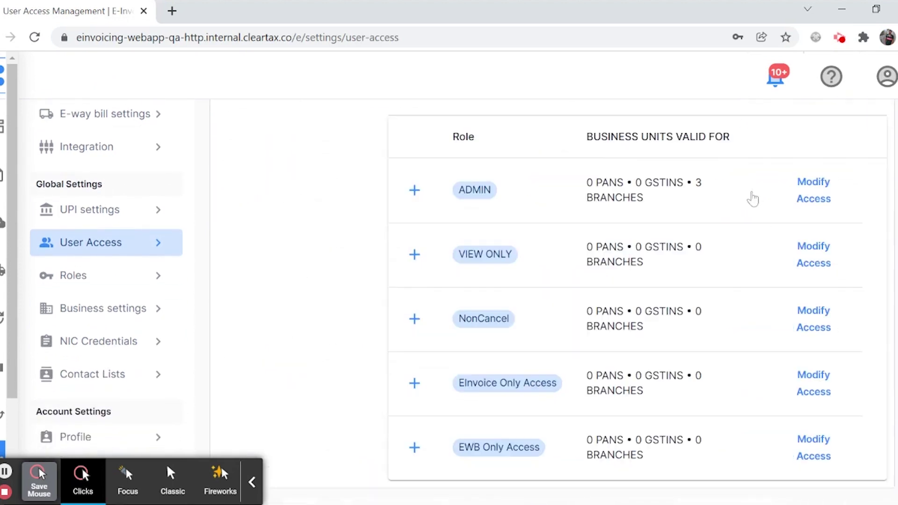
scroll(756, 293, up, 2)
scroll(837, 294, down, 2)
scroll(602, 245, up, 2)
scroll(539, 259, down, 2)
click(414, 189)
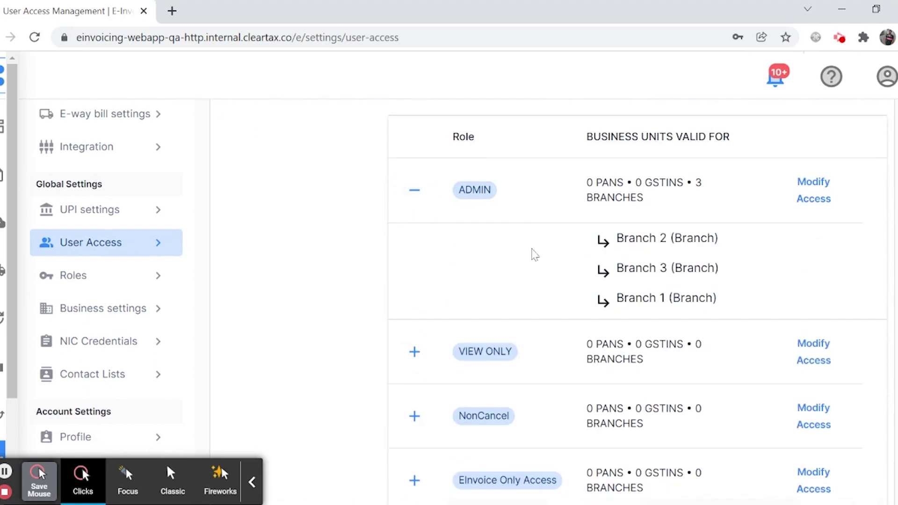
scroll(641, 262, down, 2)
scroll(486, 249, up, 2)
click(414, 190)
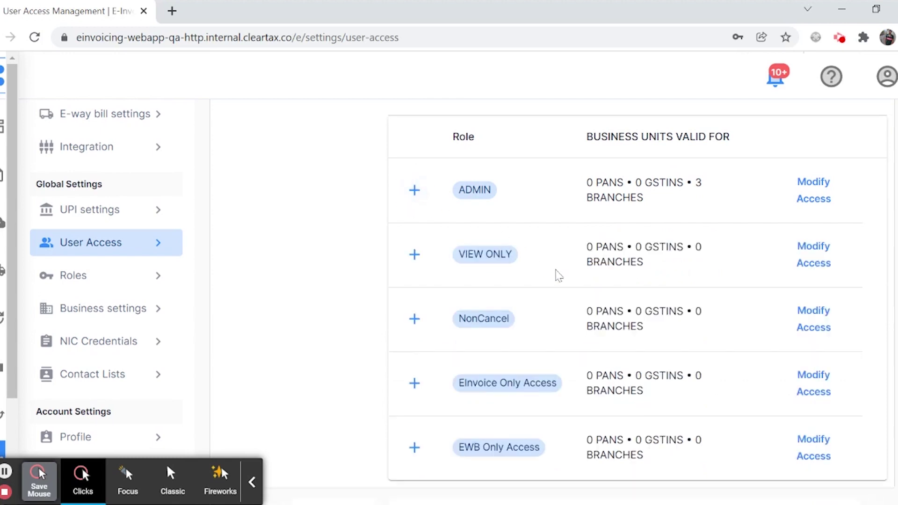
scroll(301, 234, up, 3)
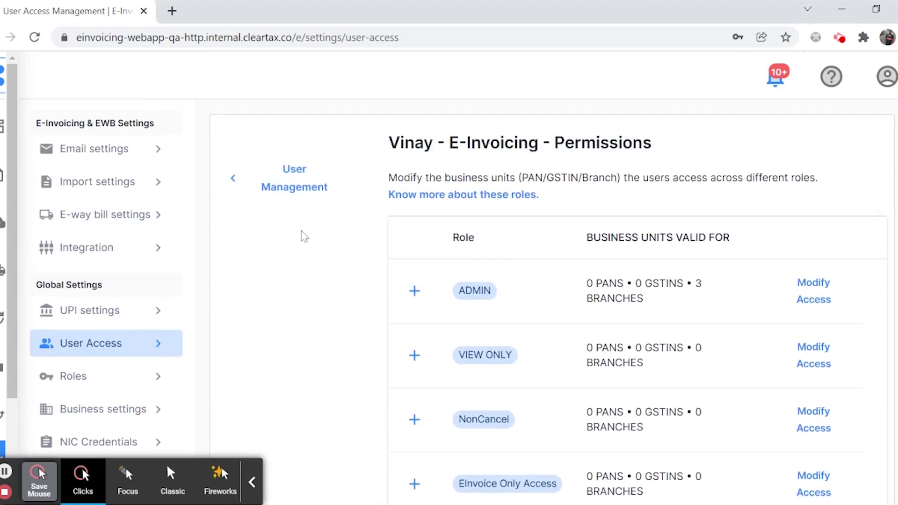
Return to the User Management list and begin inviting a new user.
click(293, 184)
scroll(439, 256, down, 3)
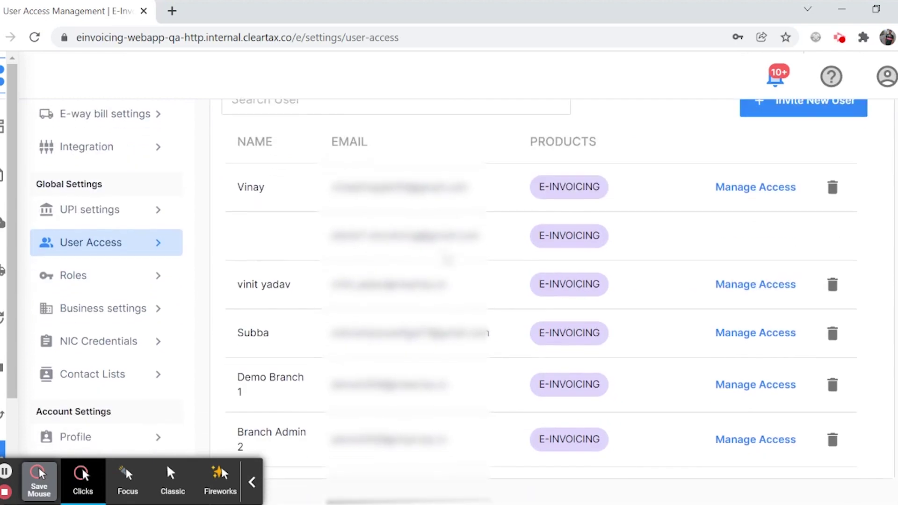
scroll(491, 366, up, 3)
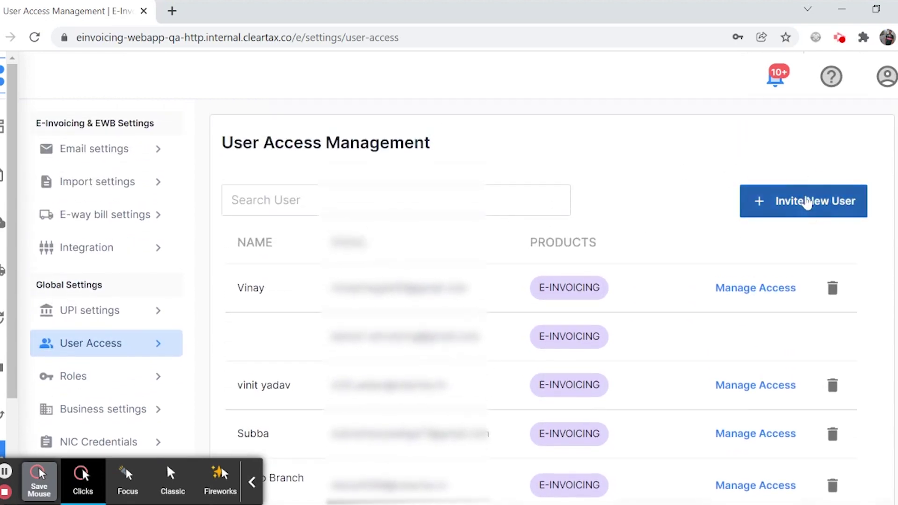
click(811, 194)
Enter the invitee's name and e-mail address.
click(658, 161)
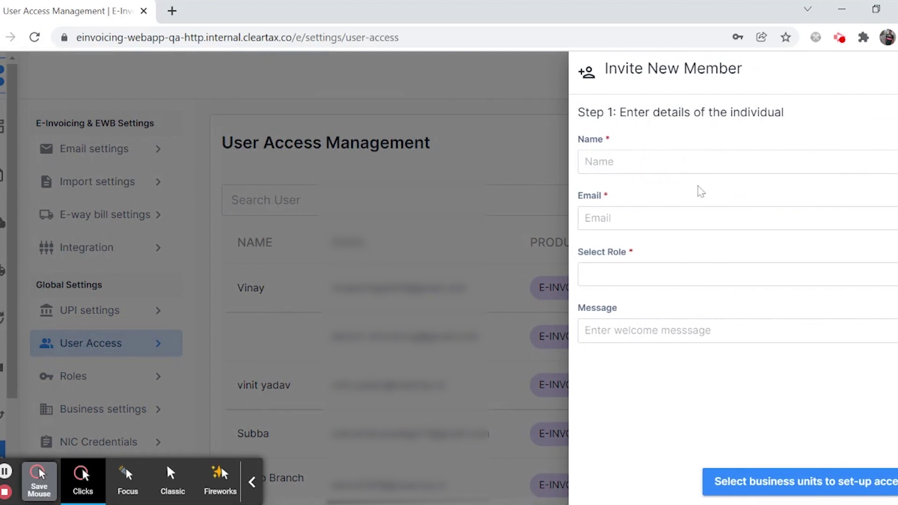
text(Test User)
key(ctrl+v)
key(BackSpace)
Assign the Admin role, add the message 'Welcome User', and continue to business-unit selection.
click(679, 276)
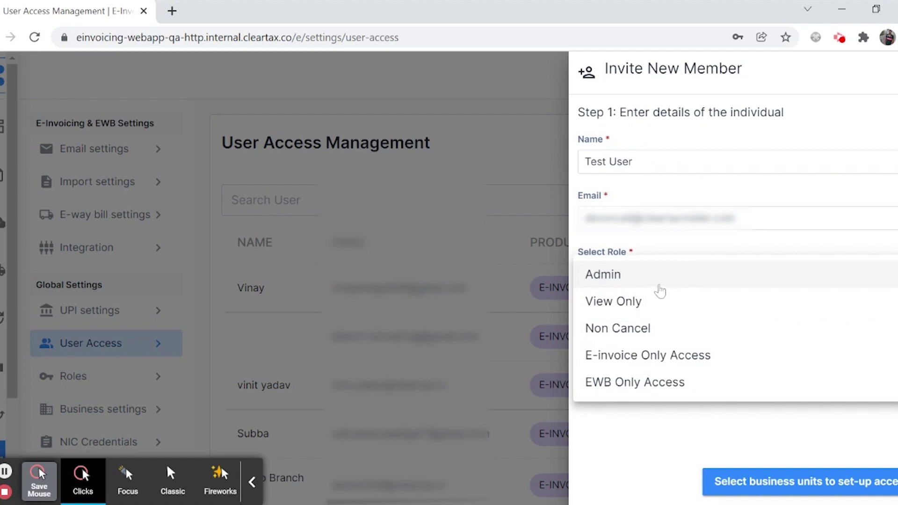
click(623, 282)
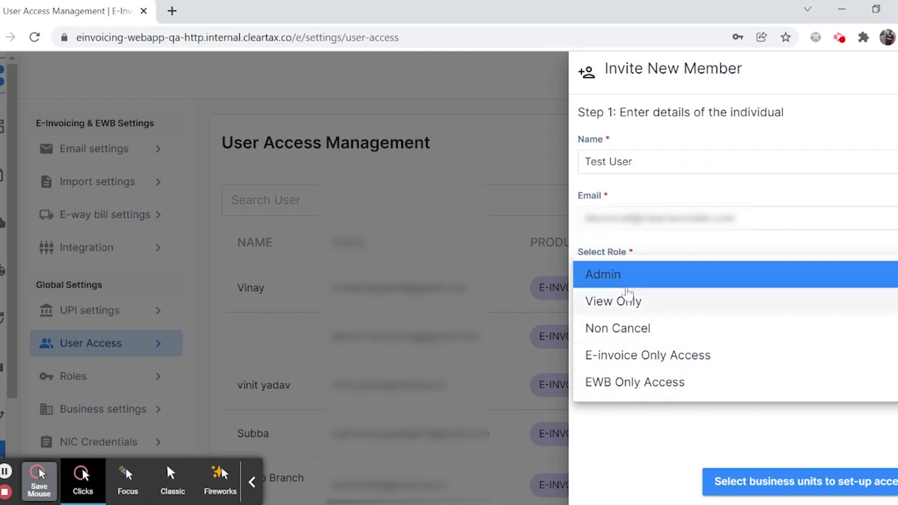
click(606, 277)
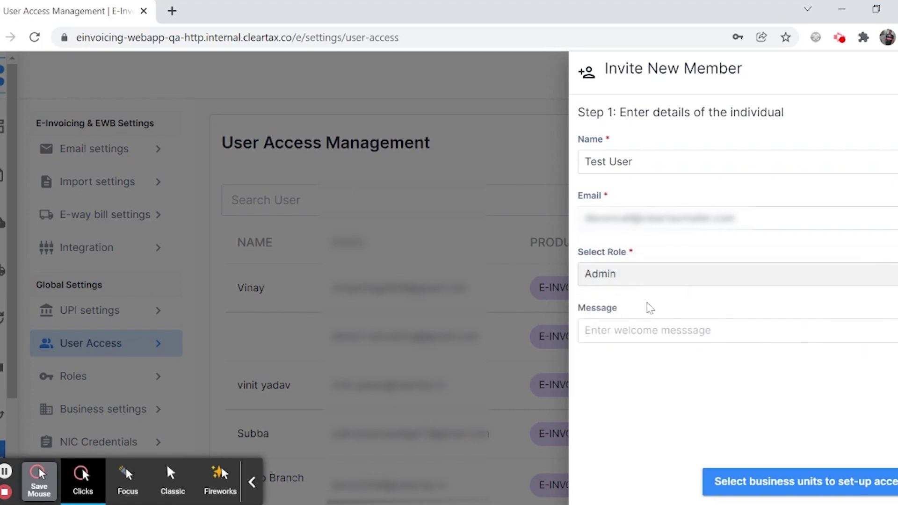
click(633, 335)
text(Welcome User)
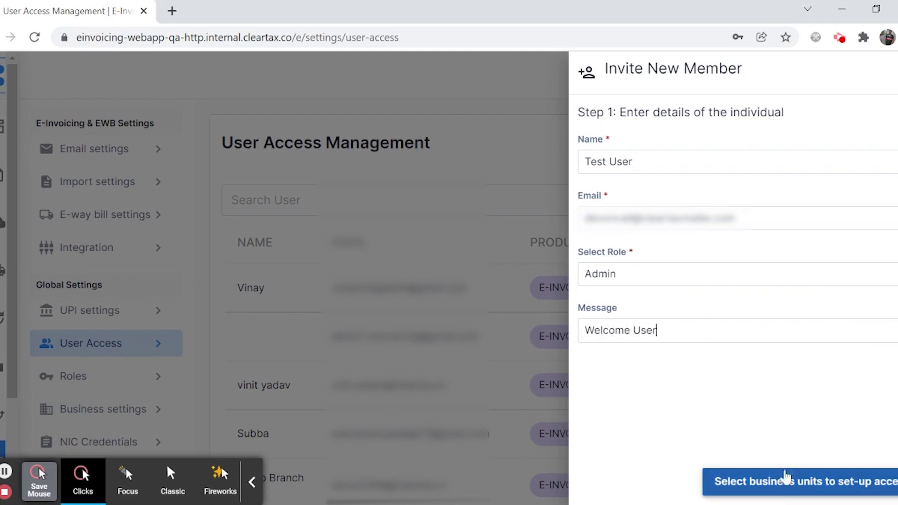
click(775, 488)
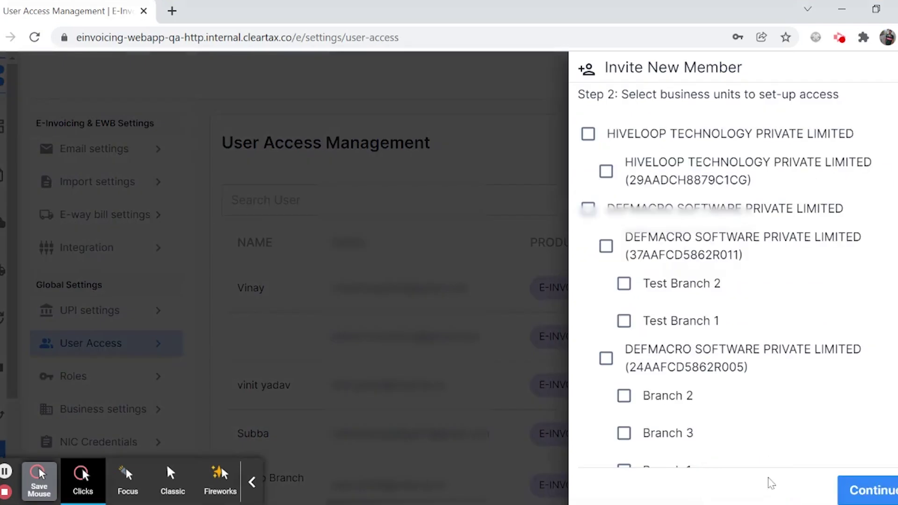
Grant access to Test Branch 2, the GSTIN ending 005, Warehouse 3 and Warehouse 1, and send the invite.
scroll(669, 151, down, 2)
scroll(672, 170, up, 2)
scroll(655, 242, down, 3)
scroll(683, 293, down, 1)
scroll(686, 301, up, 4)
click(650, 290)
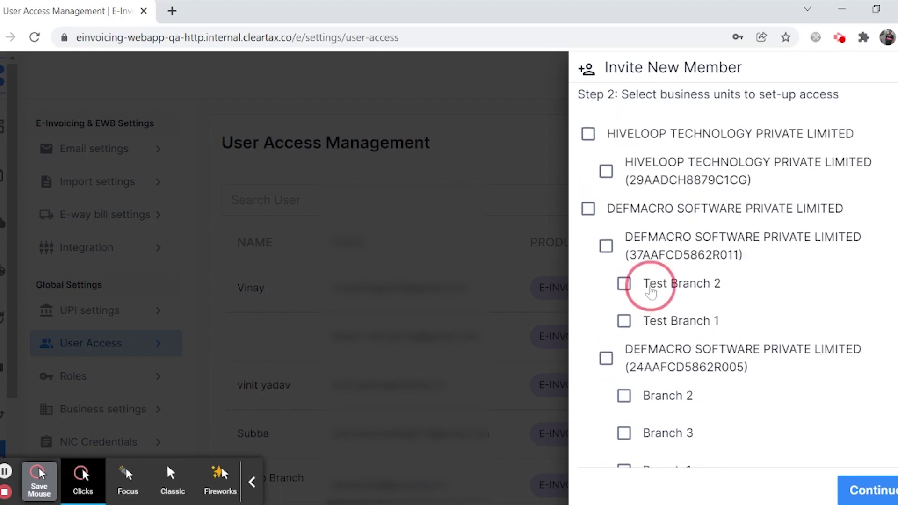
scroll(653, 337, down, 3)
click(605, 208)
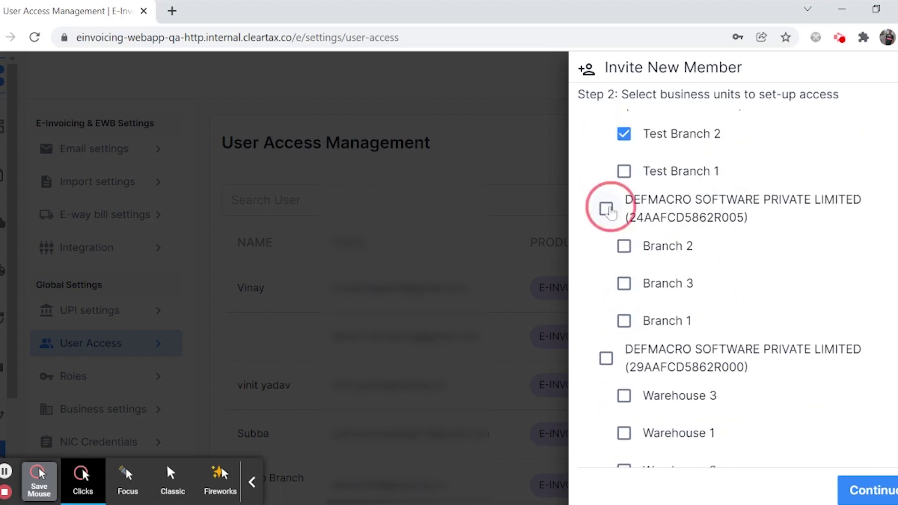
scroll(681, 285, down, 1)
click(623, 373)
click(622, 411)
scroll(693, 396, up, 4)
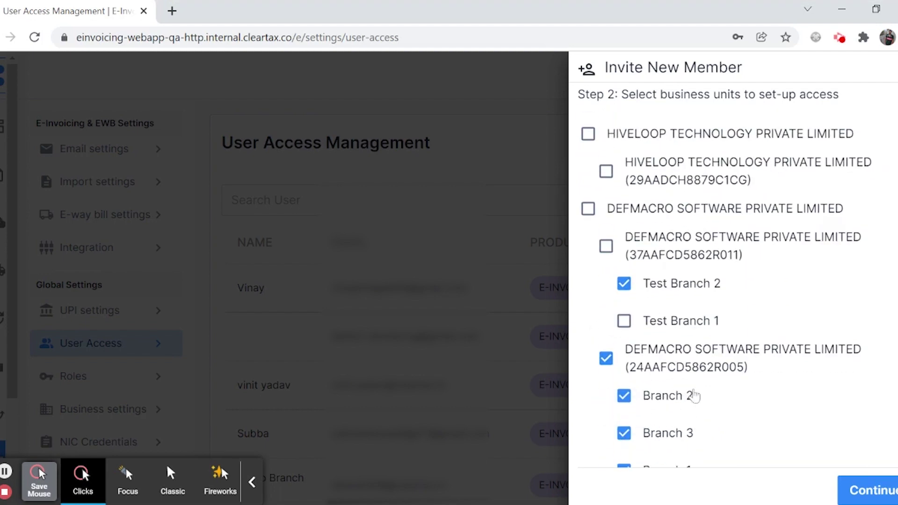
click(863, 490)
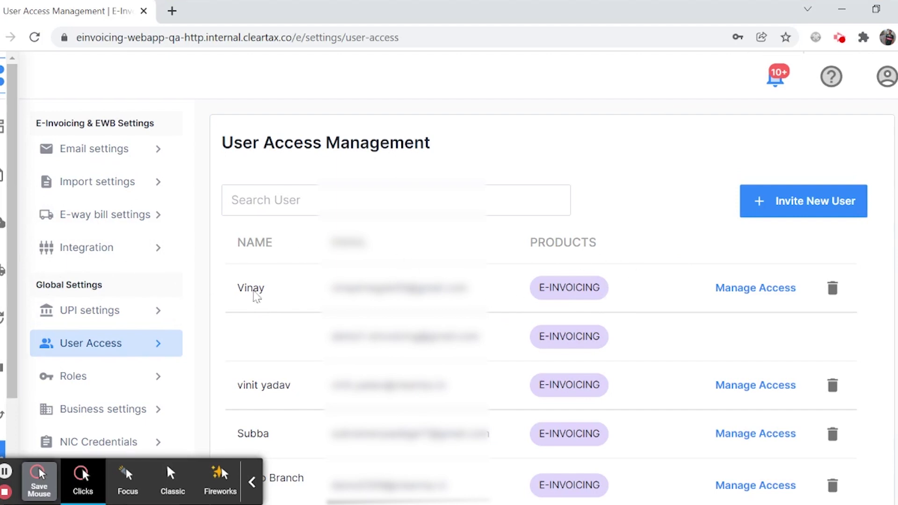
Move from E-way Bills to Reports and open the MIS Dashboard for E-Invoicing (Nov 20–Dec 20 2021).
click(2, 270)
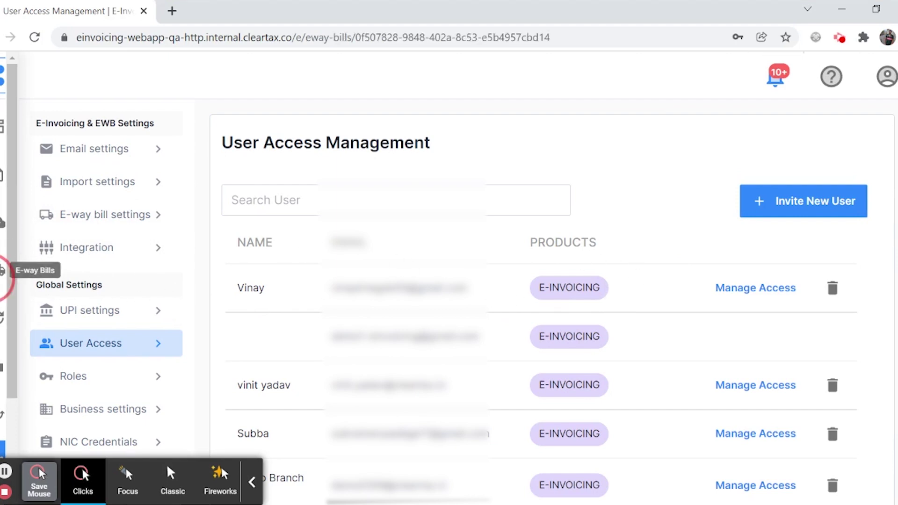
scroll(489, 309, down, 2)
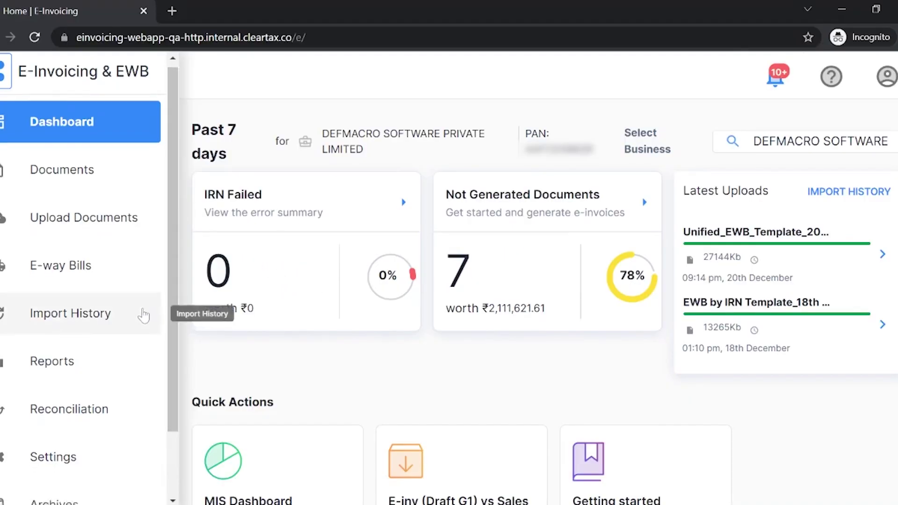
scroll(141, 311, down, 1)
scroll(89, 295, up, 1)
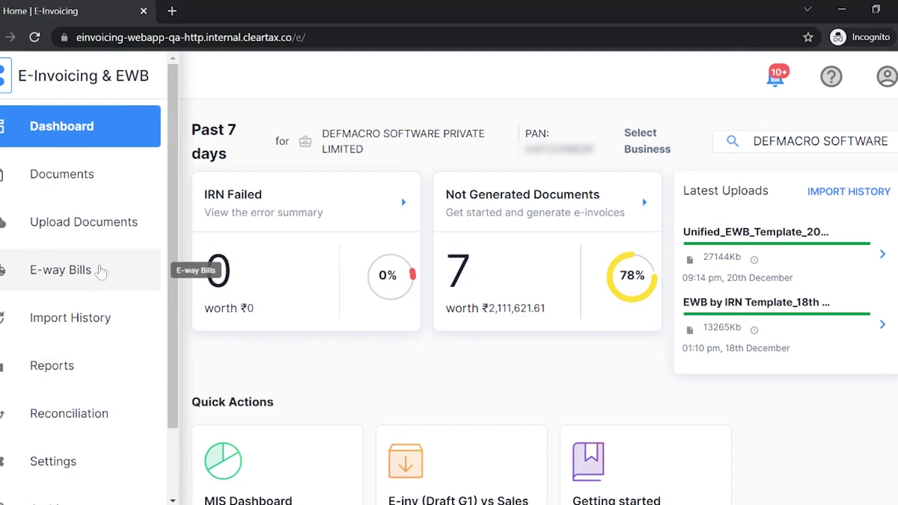
click(61, 376)
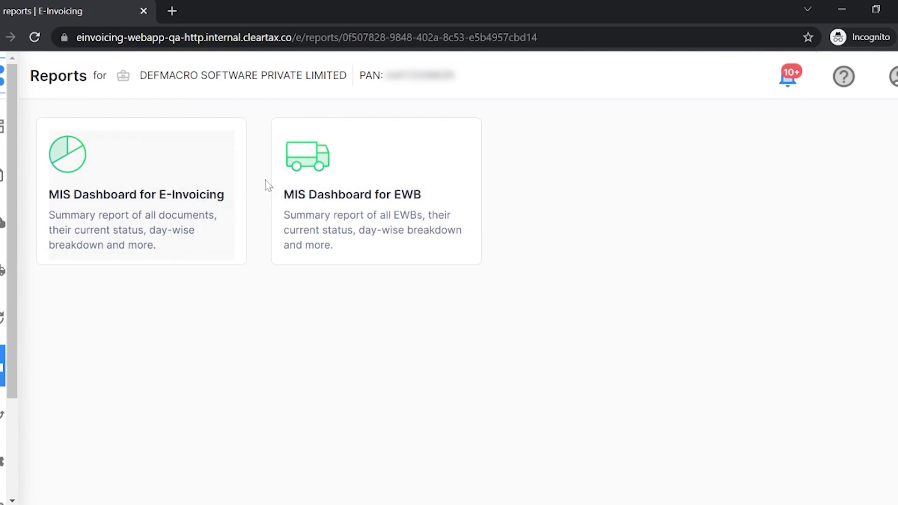
click(136, 194)
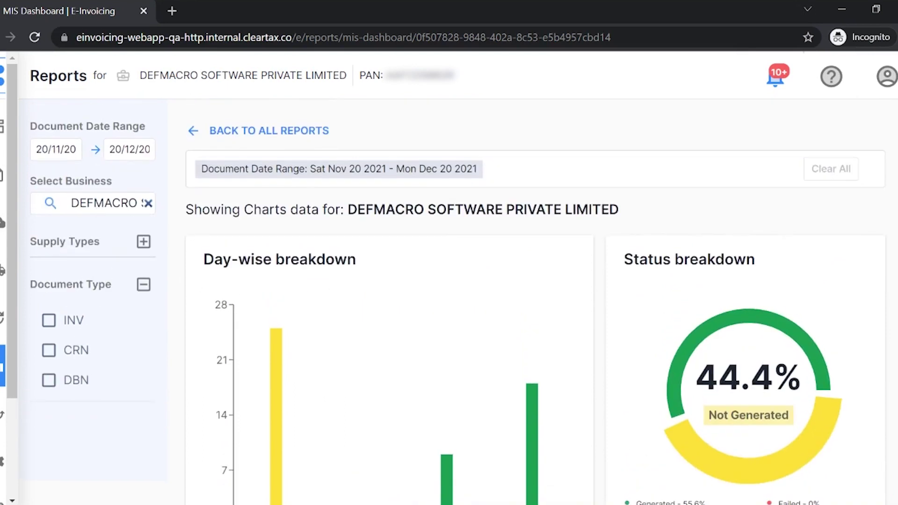
Browse the Select Business list, expanding and collapsing the first DEFMACRO GSTIN's branches.
click(146, 203)
scroll(90, 363, down, 2)
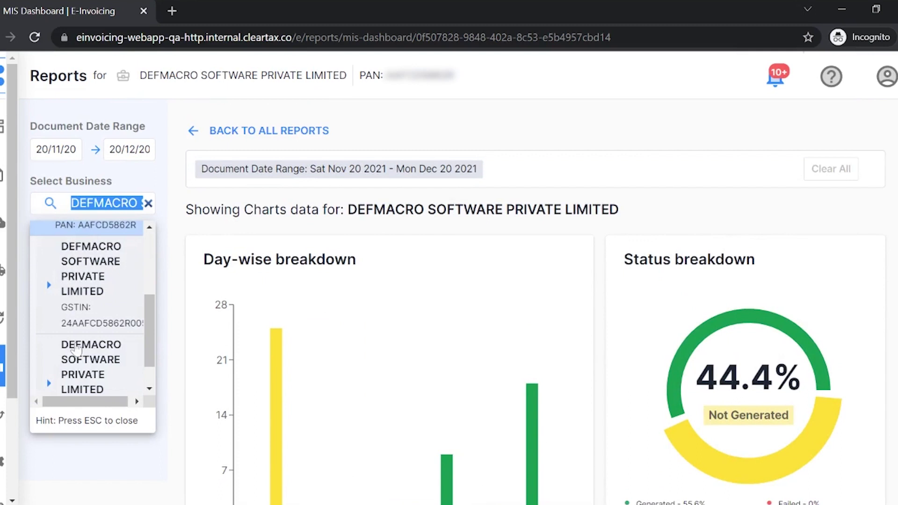
click(50, 286)
click(49, 286)
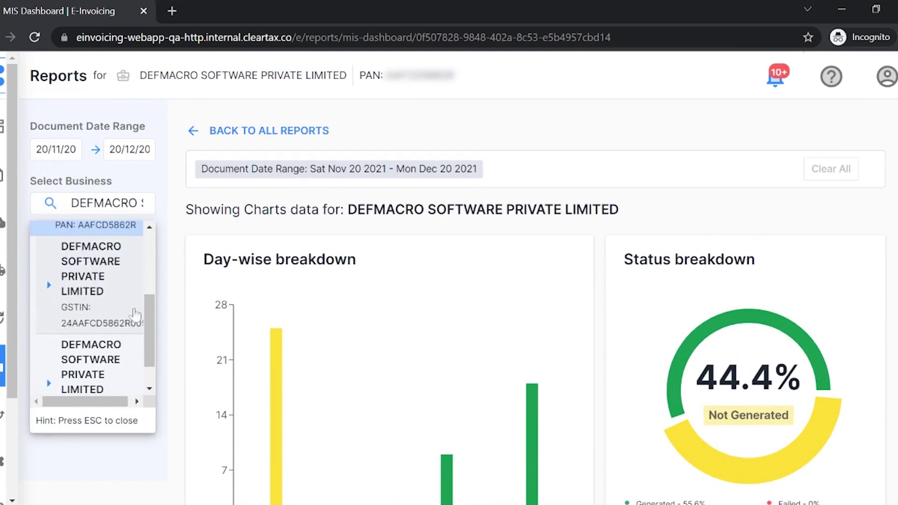
click(169, 235)
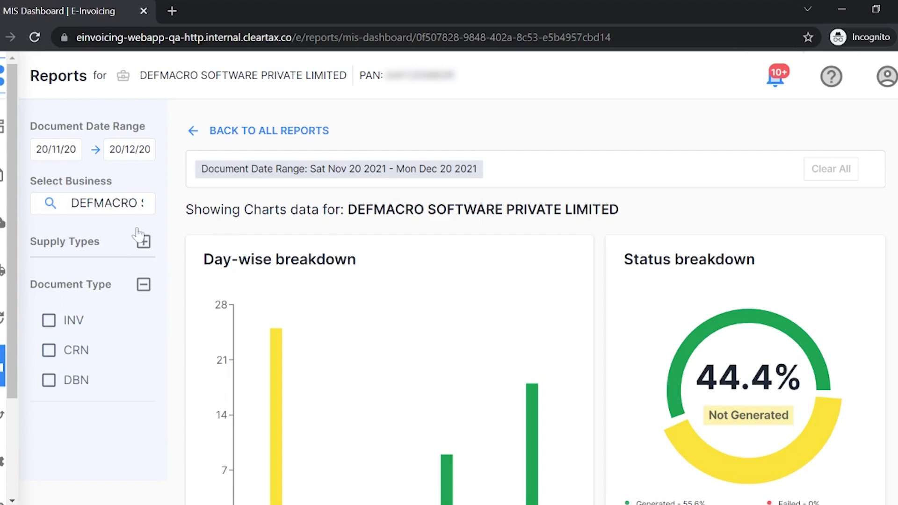
Show the Supply Types options, apply then remove the B2B filter, leaving no supply filter.
click(143, 242)
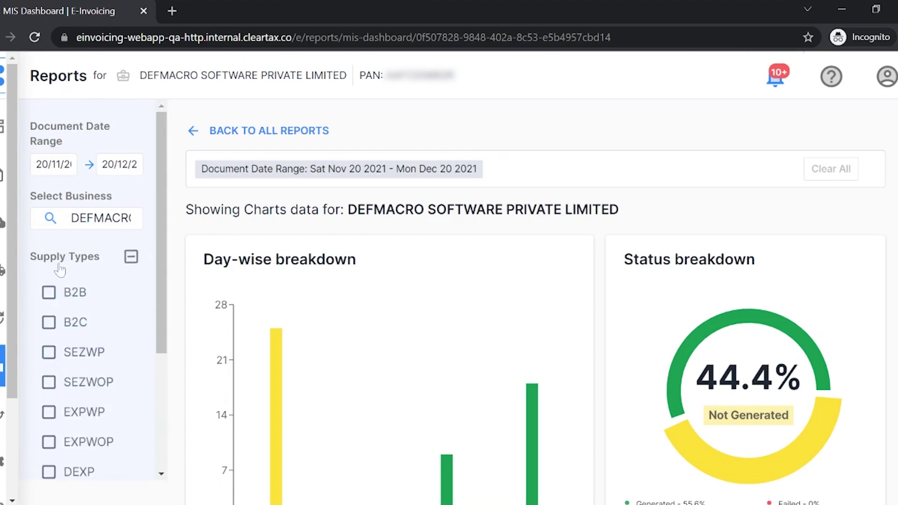
scroll(60, 270, down, 3)
scroll(65, 265, up, 2)
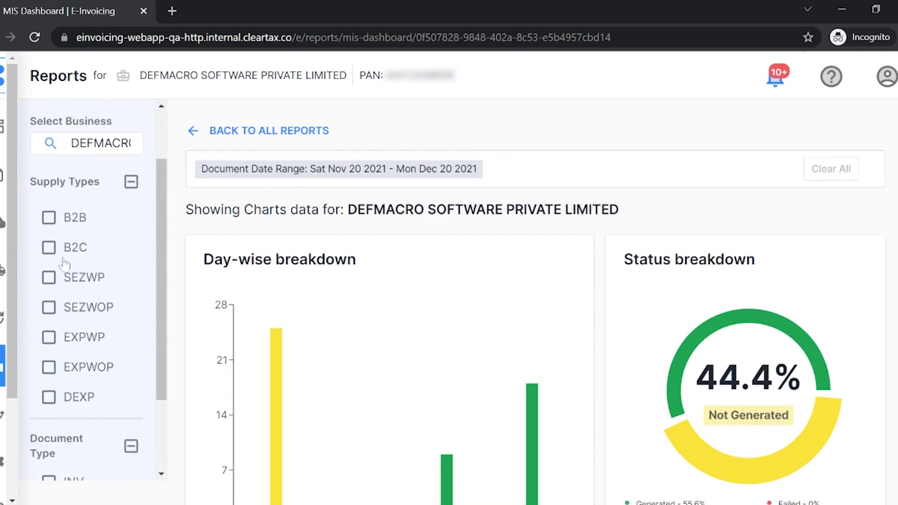
click(71, 228)
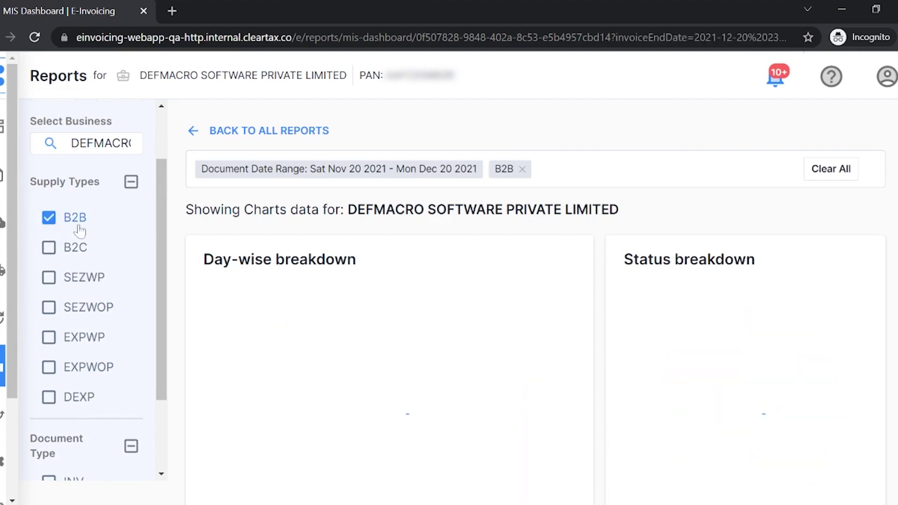
click(48, 219)
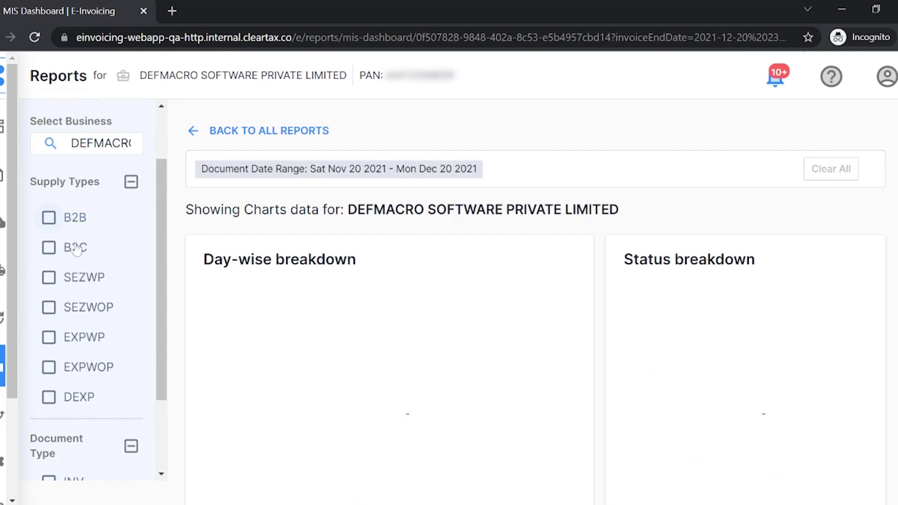
scroll(73, 259, down, 3)
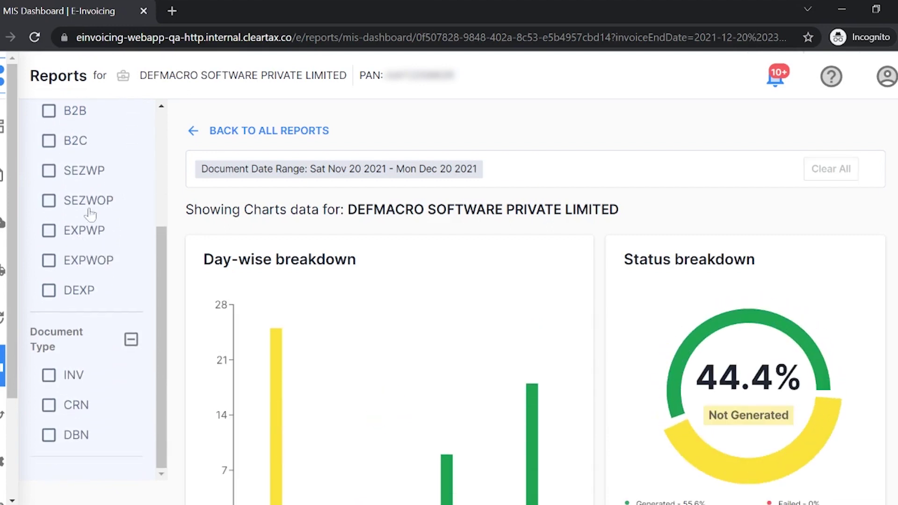
scroll(91, 215, down, 3)
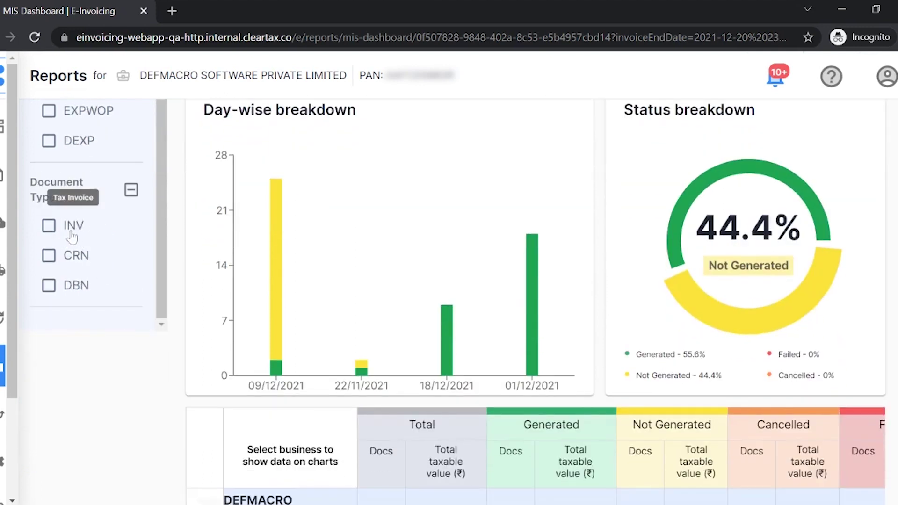
scroll(79, 299, up, 3)
scroll(78, 293, down, 3)
scroll(190, 346, up, 3)
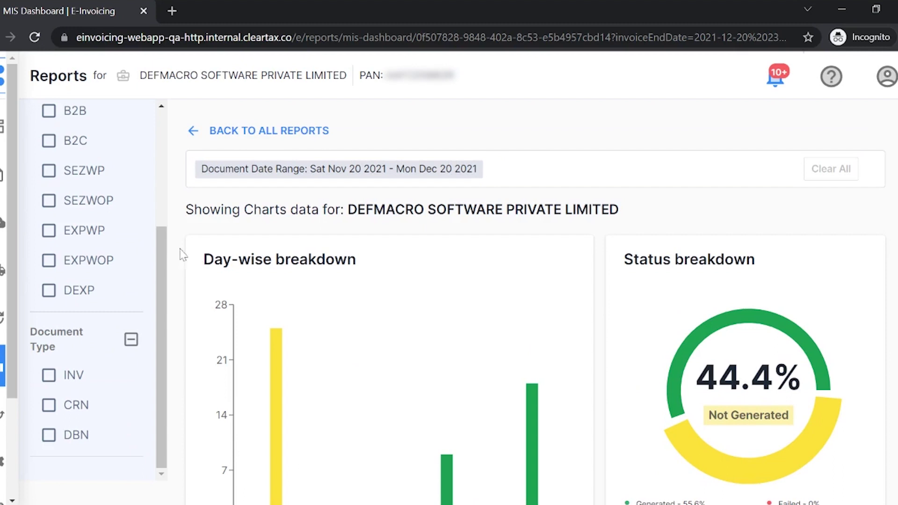
Review the dashboard chart details and scroll down to the GSTIN summary table.
scroll(159, 163, up, 3)
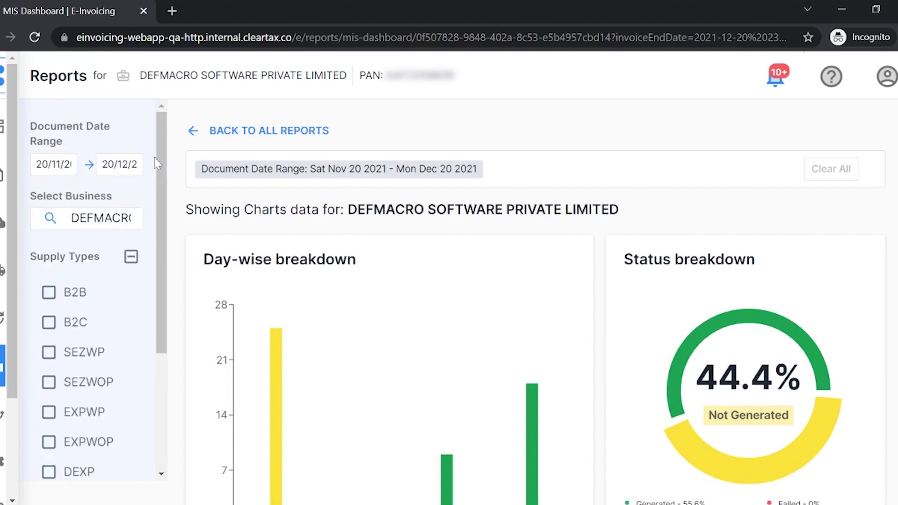
scroll(526, 343, down, 5)
scroll(527, 343, up, 5)
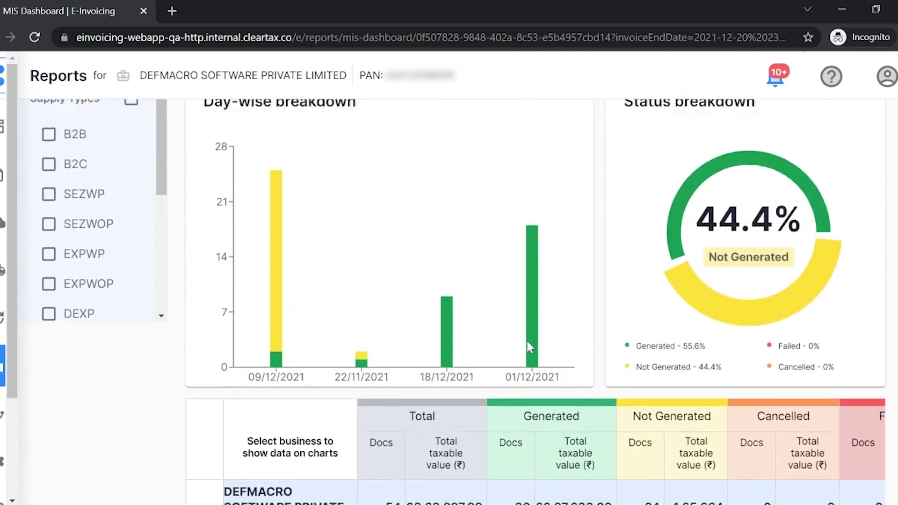
mouse_move(375, 248)
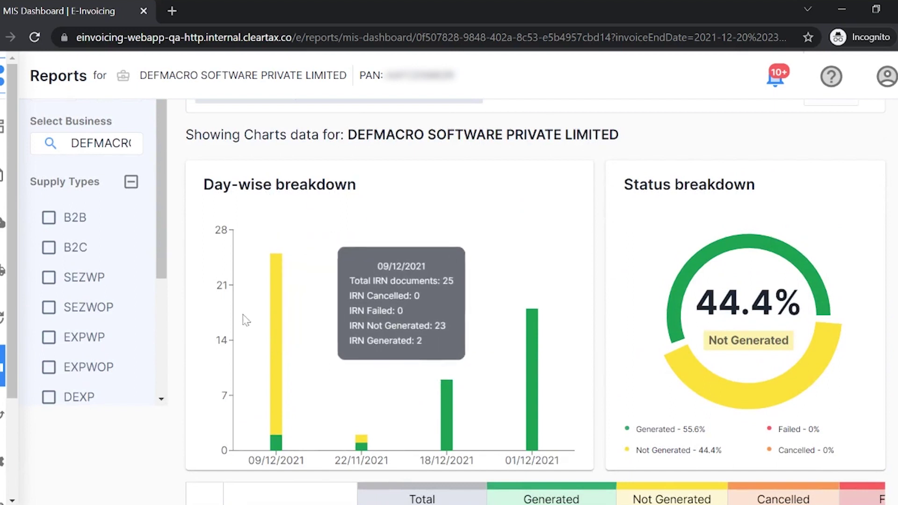
mouse_move(306, 297)
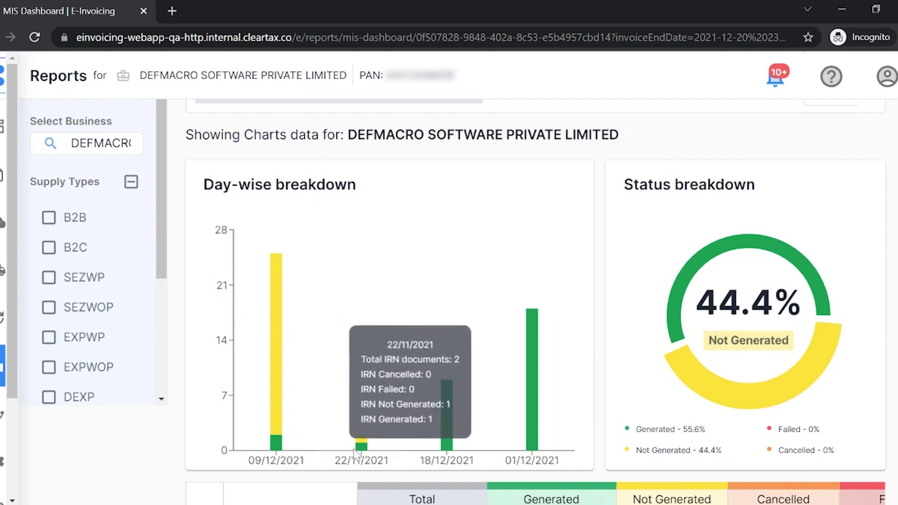
mouse_move(497, 390)
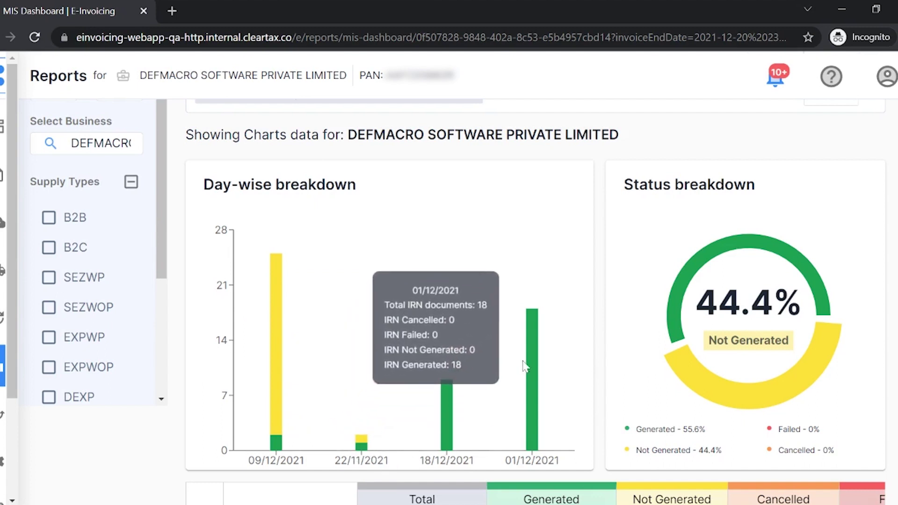
mouse_move(719, 251)
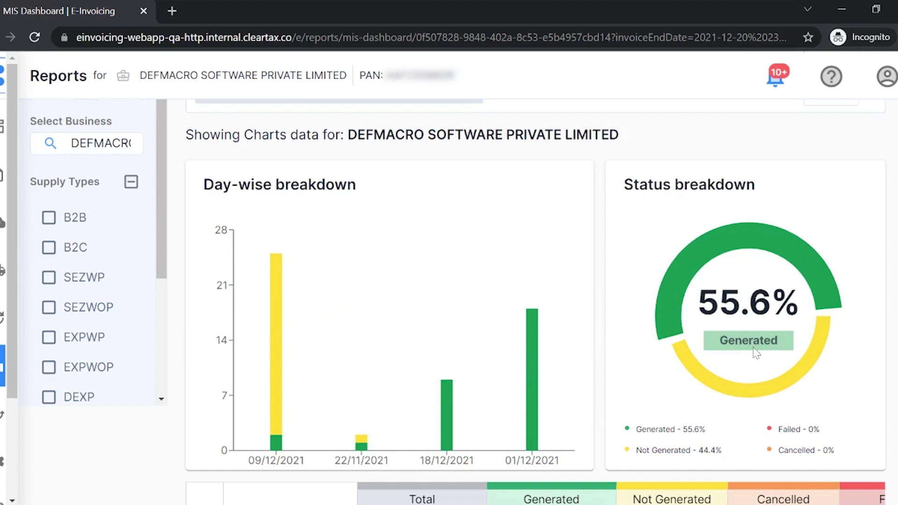
mouse_move(768, 391)
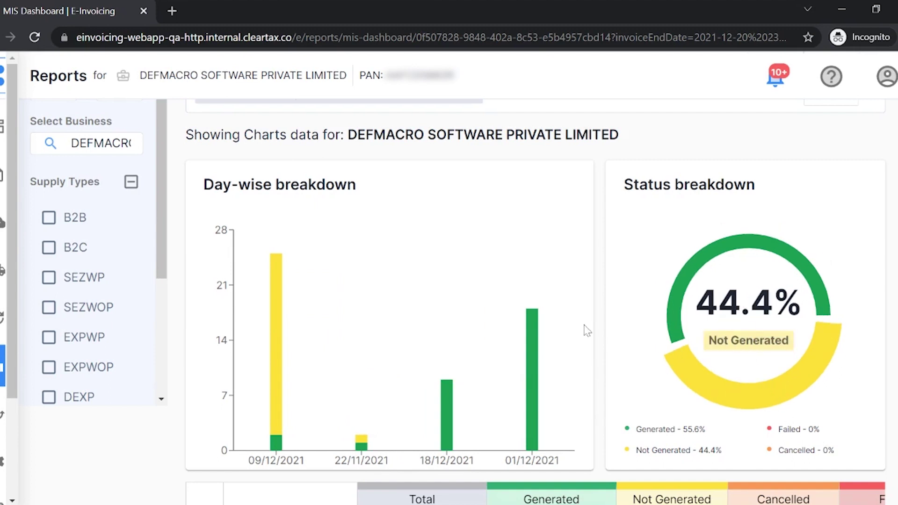
scroll(601, 326, down, 5)
scroll(776, 234, up, 2)
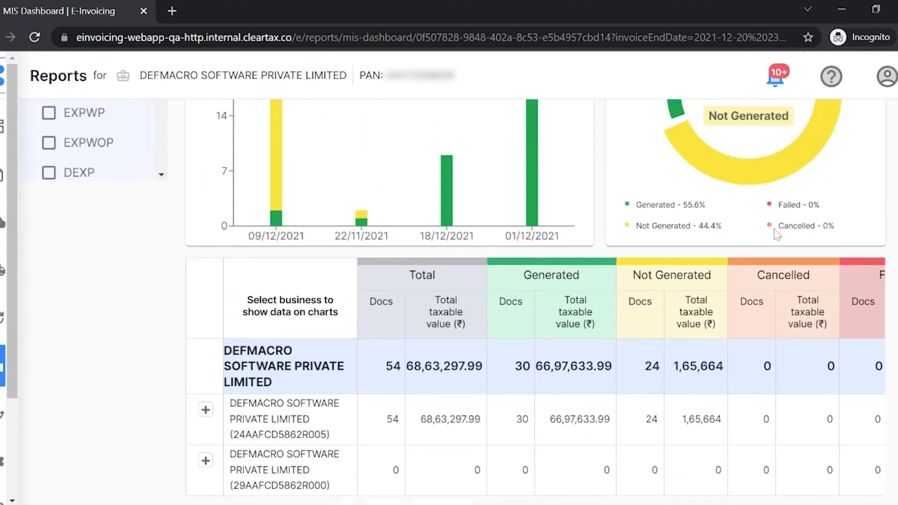
scroll(565, 327, down, 2)
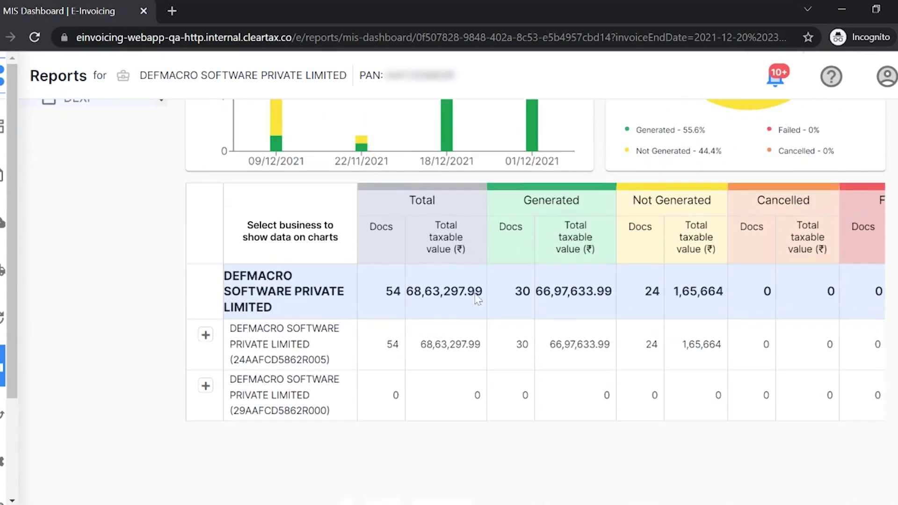
scroll(533, 280, up, 3)
scroll(512, 293, down, 3)
scroll(706, 317, right, 3)
scroll(798, 243, left, 2)
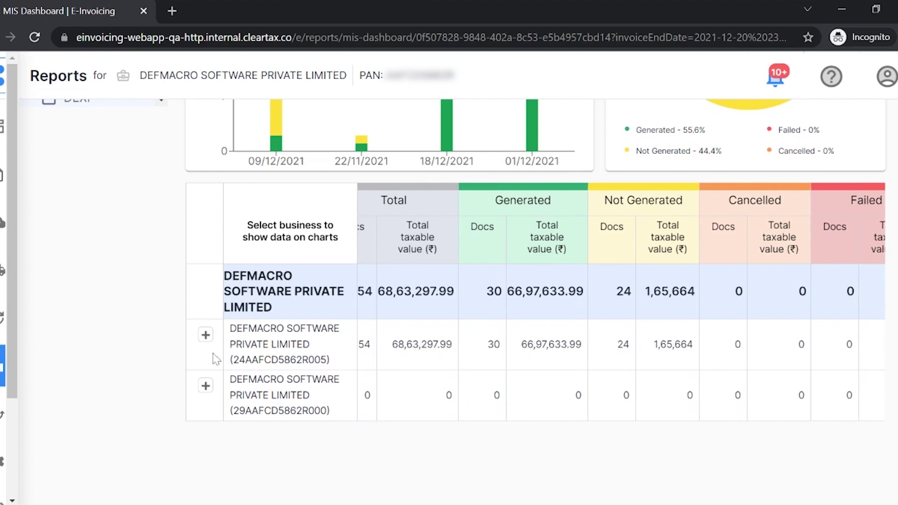
Expand the first GSTIN's branches and the second GSTIN's warehouses, then go Back to All Reports.
click(206, 334)
scroll(316, 331, down, 1)
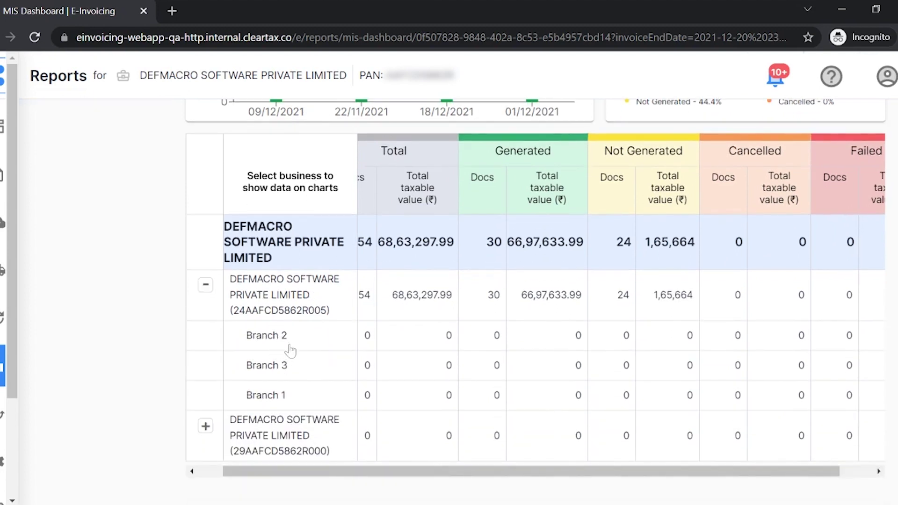
click(205, 426)
scroll(243, 395, down, 2)
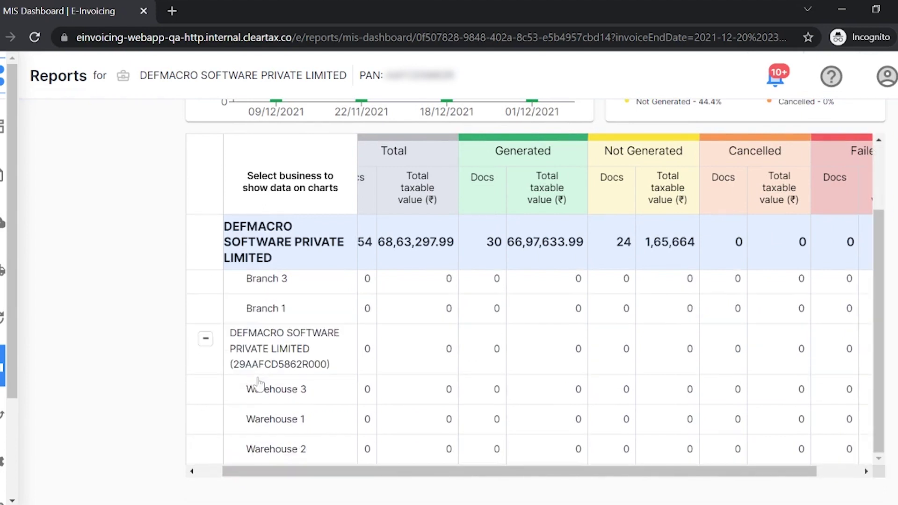
scroll(262, 374, up, 5)
scroll(263, 364, up, 3)
click(240, 137)
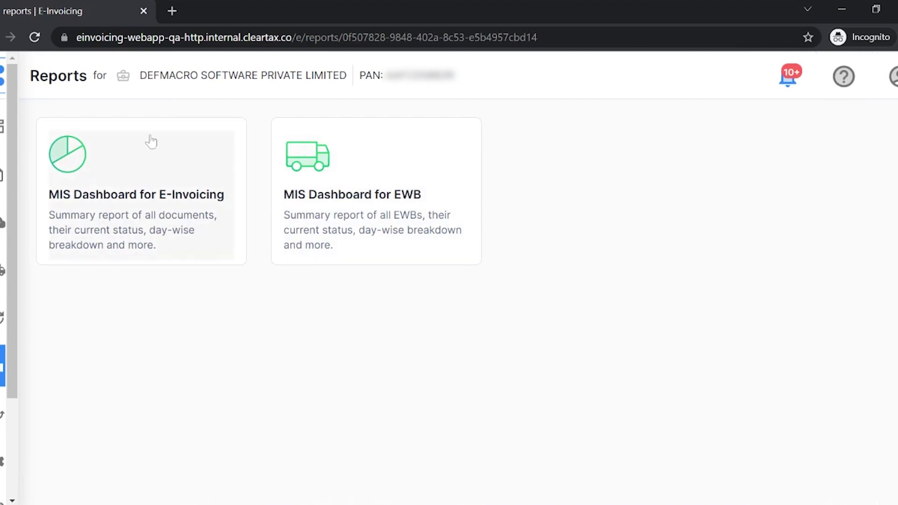
Open the MIS Dashboard for EWB and review its charts, showing 58.7% generated and 37% not generated.
click(377, 198)
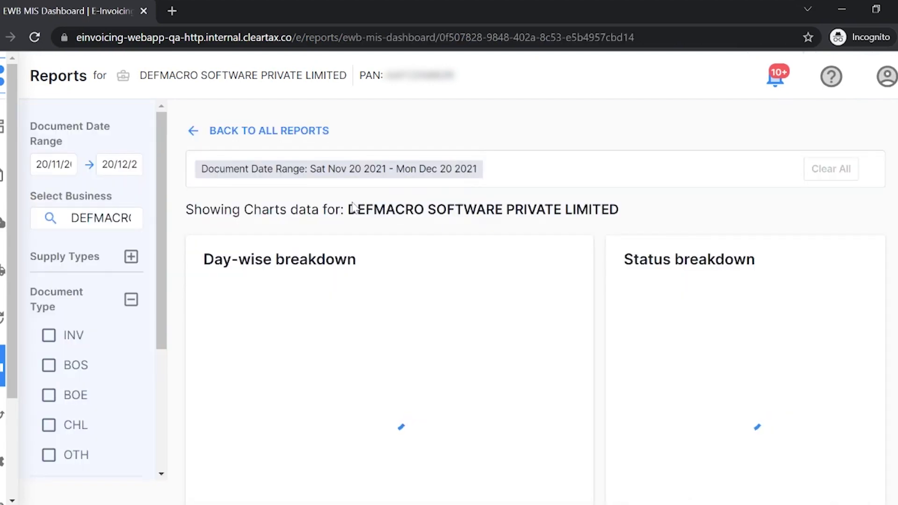
scroll(311, 235, down, 2)
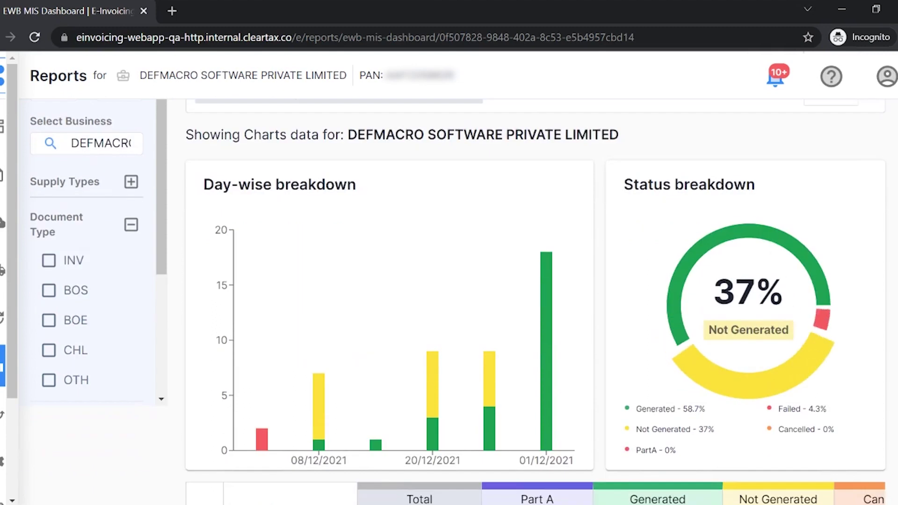
scroll(698, 321, down, 4)
scroll(725, 309, up, 4)
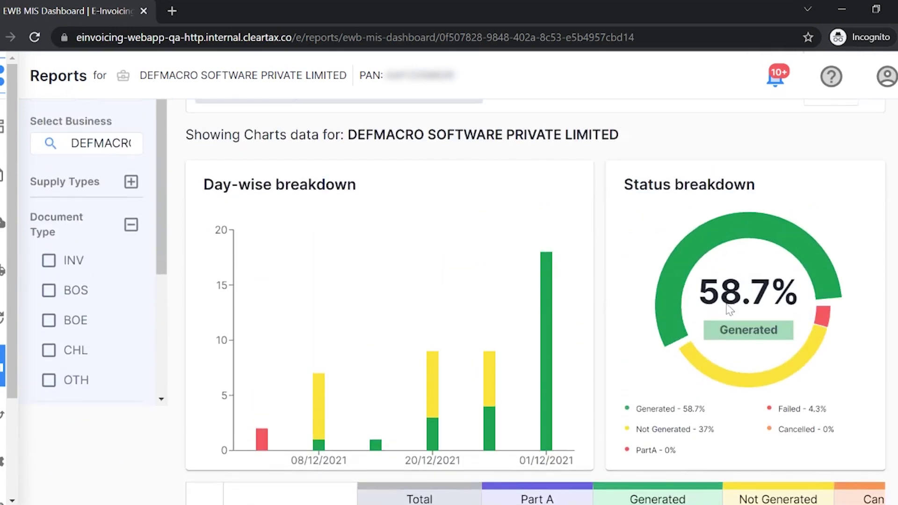